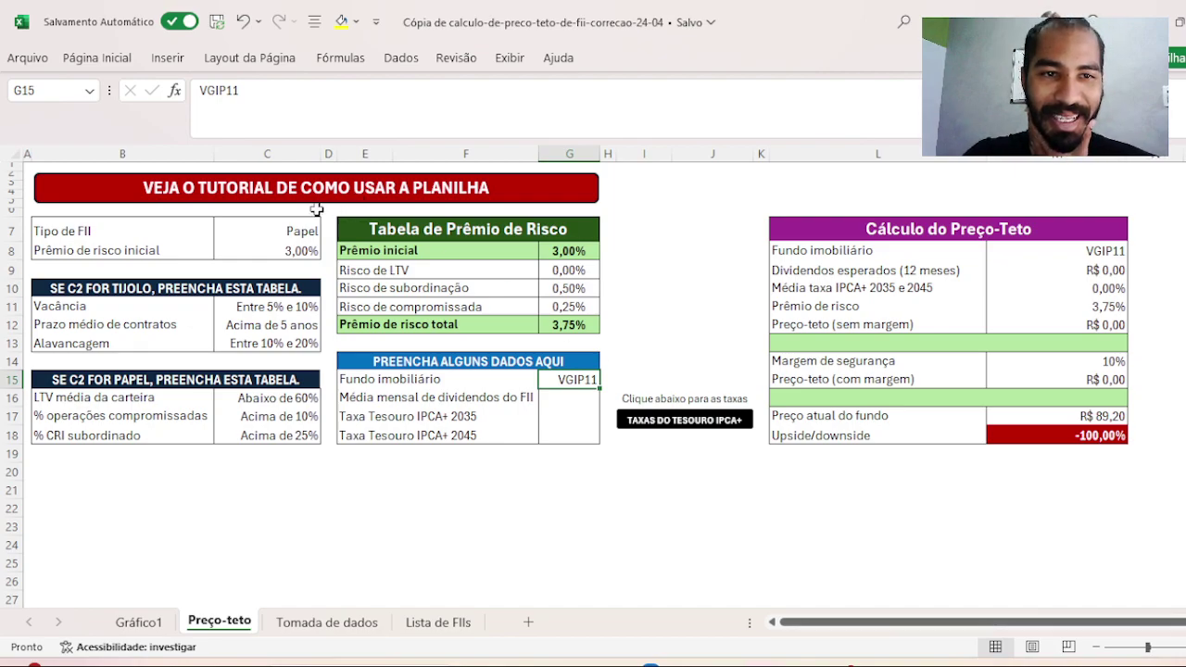
Set Tipo de FII to Papel and check the formula behind the initial risk premium
left_click(309, 213)
left_click(308, 232)
left_click(328, 231)
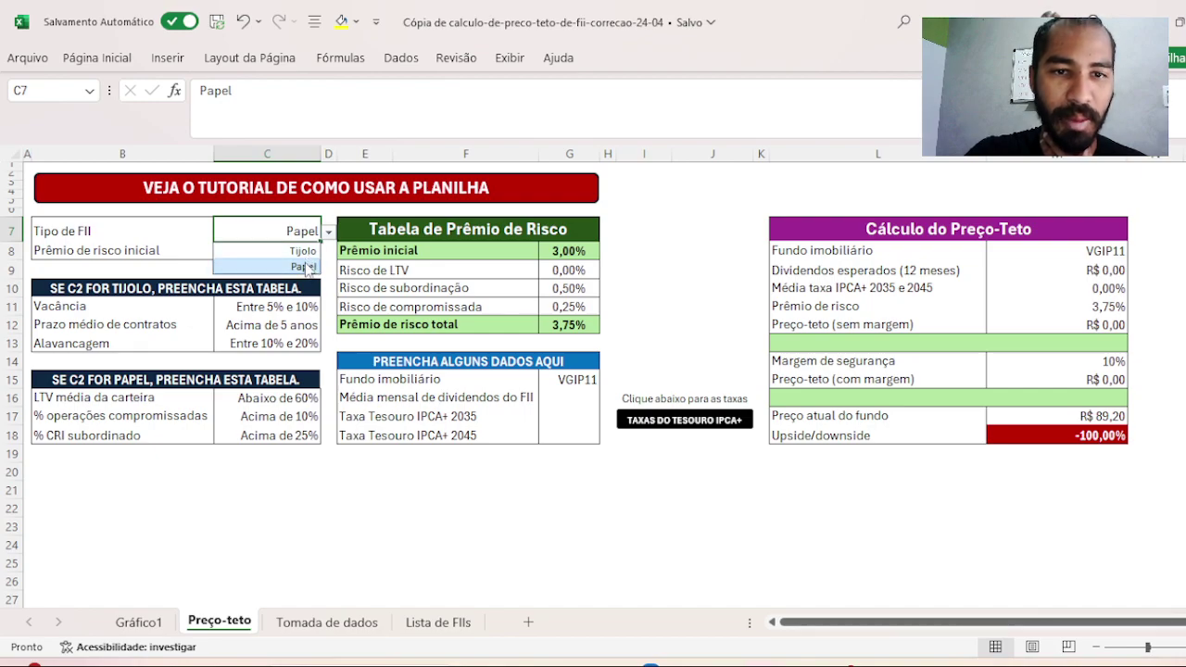
left_click(308, 265)
left_click(301, 256)
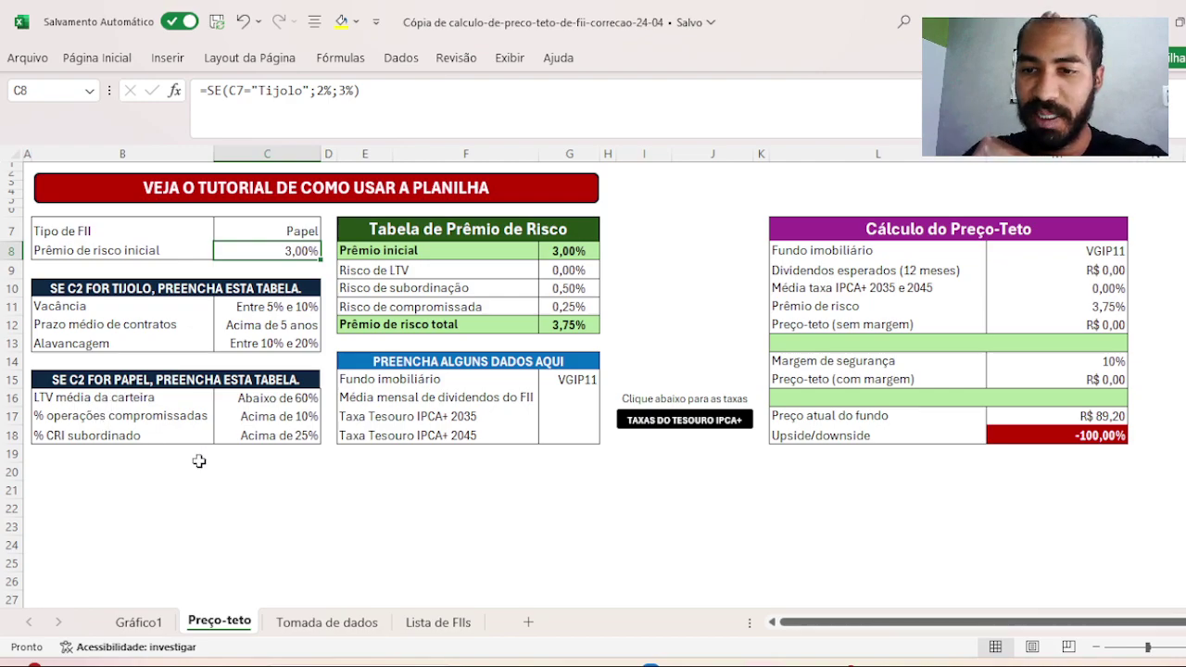
Review the paper-fund criteria: LTV média da carteira, % operações compromissadas and % CRI subordinado
left_click(263, 410)
left_click(260, 398)
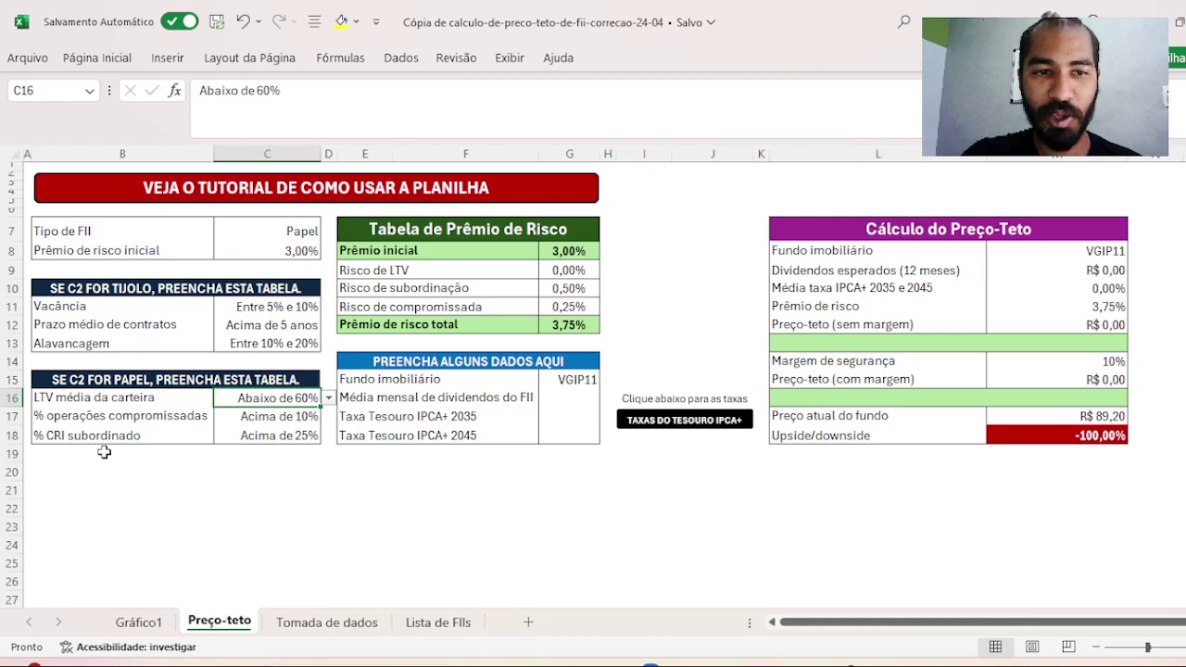
double_click(67, 395)
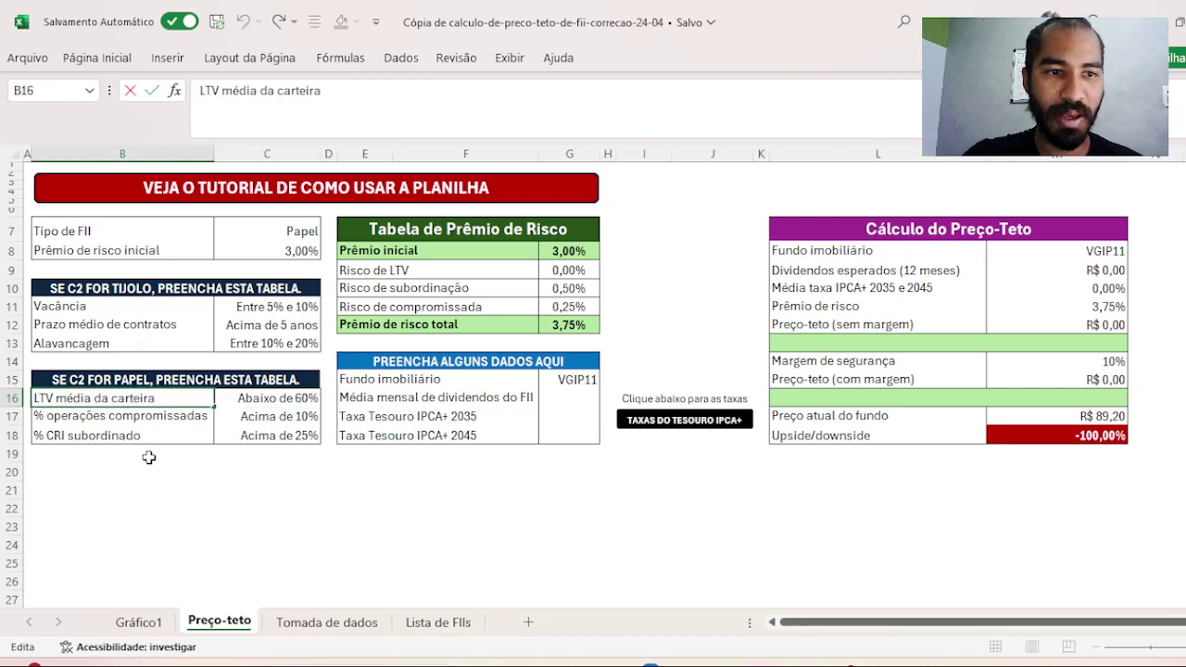
left_click(153, 415)
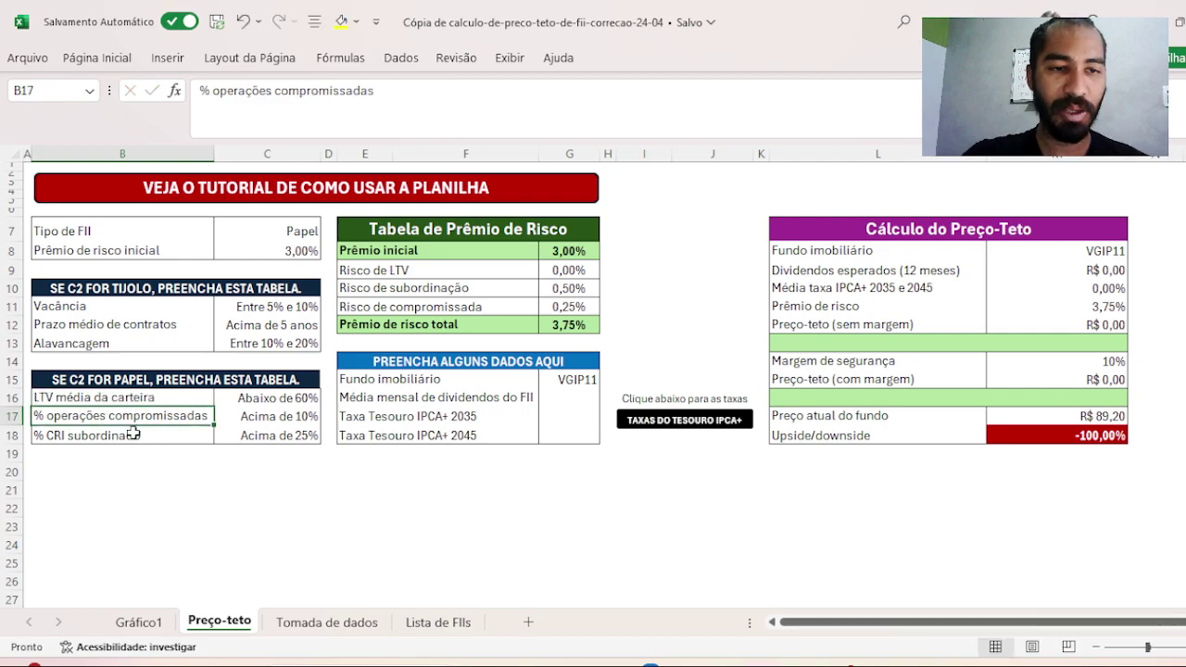
left_click(125, 441)
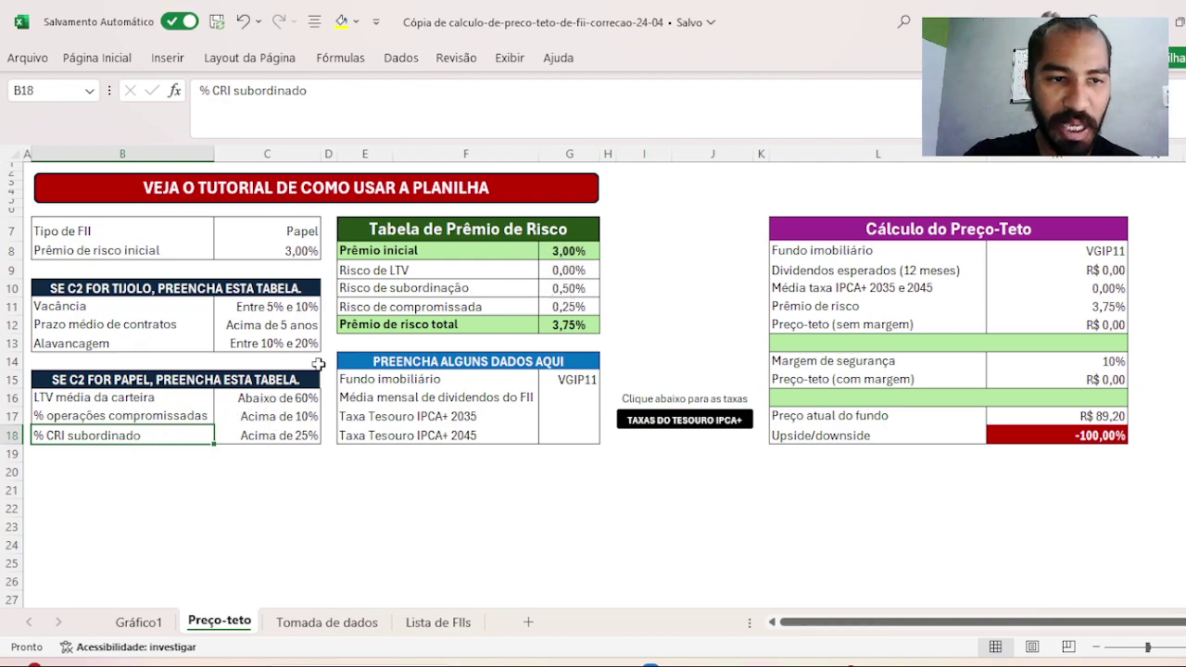
Switch to the VGIP11 April 2024 management report in Opera and go to page 5
mouse_move(820, 659)
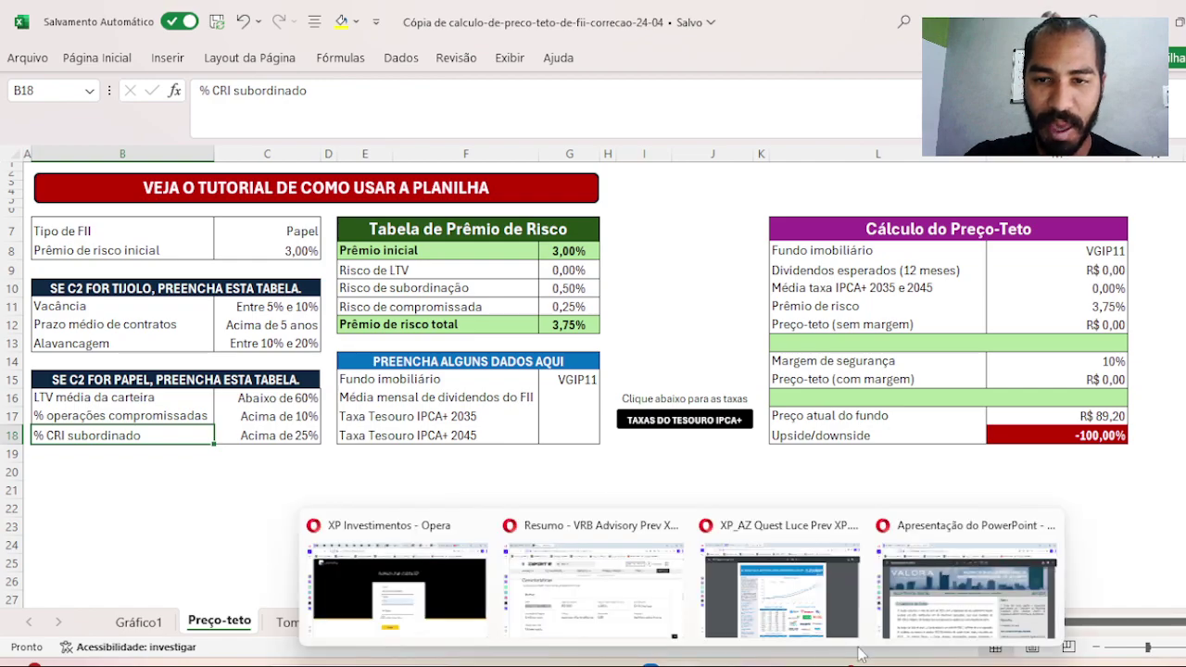
left_click(942, 615)
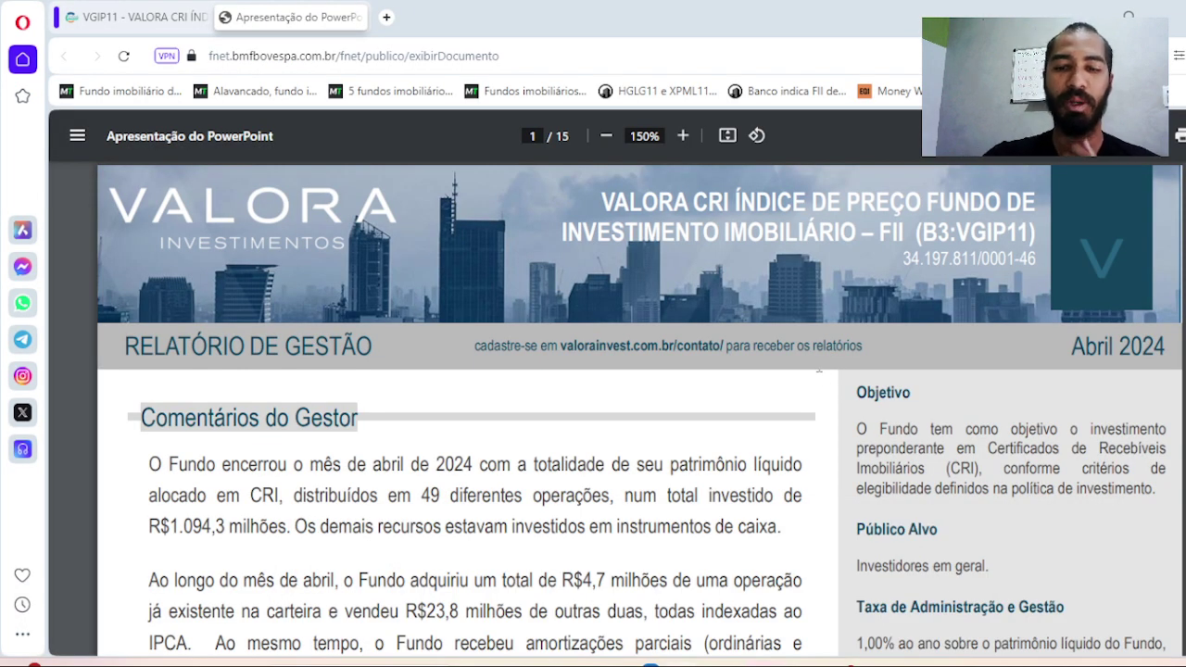
key("Right")
key("Right")
key("Right")
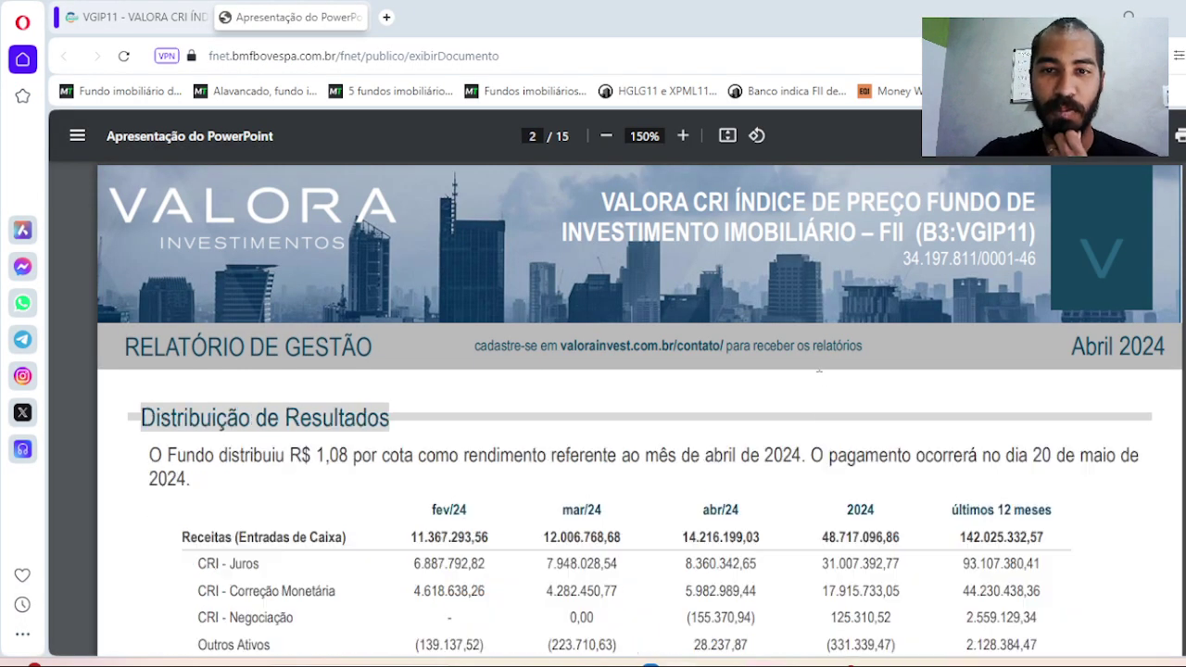
key("Down")
key("Down")
key("Down")
key("Down")
key("Down")
key("Down")
key("Down")
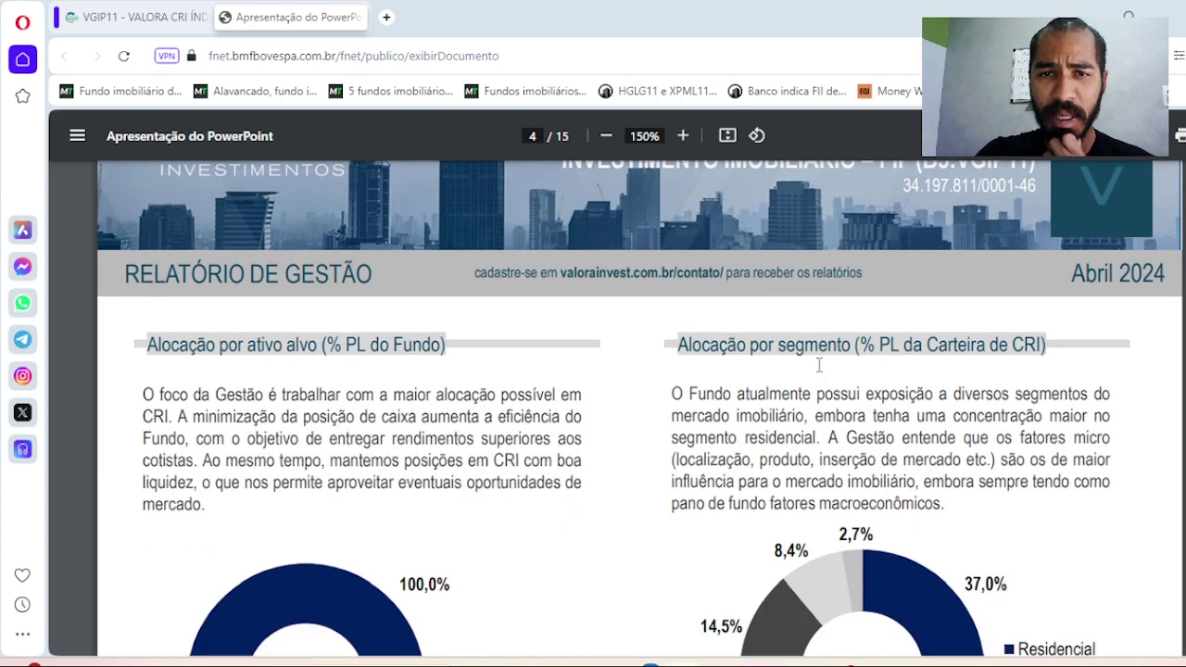
key("Right")
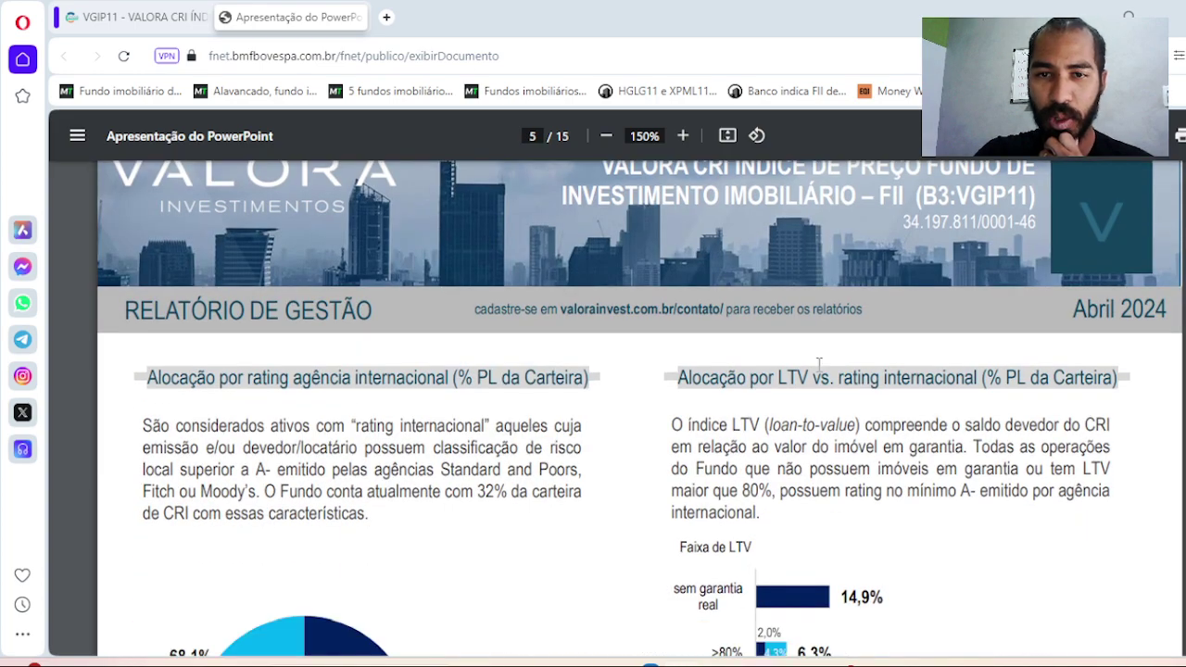
Examine the report's chart of portfolio allocation by LTV range versus international rating
key("Down")
key("Down")
key("Down")
key("Down")
key("Down")
key("Down")
key("Up")
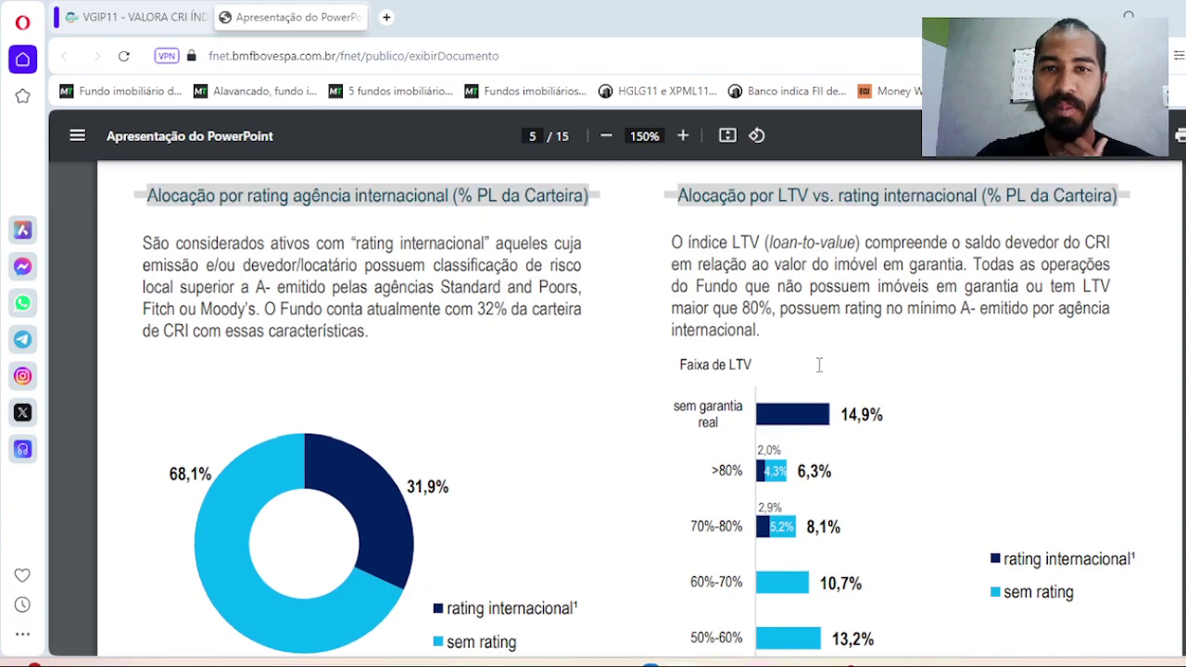
key("Down")
key("Down")
key("Down")
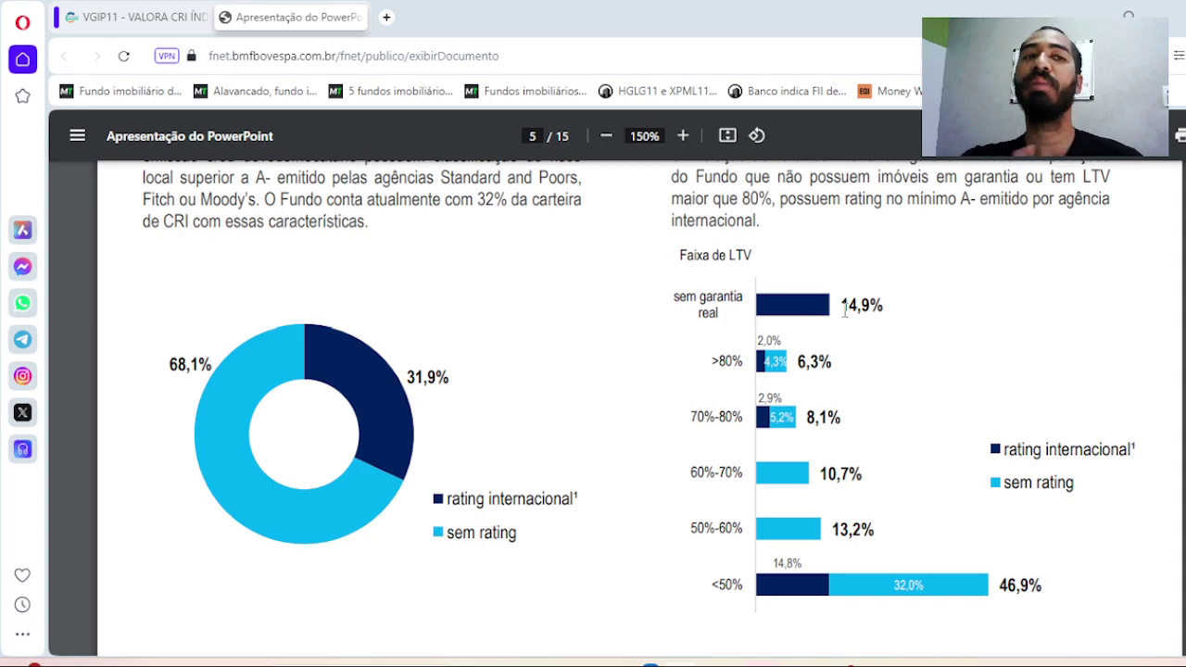
scroll(844, 310, "up", 1)
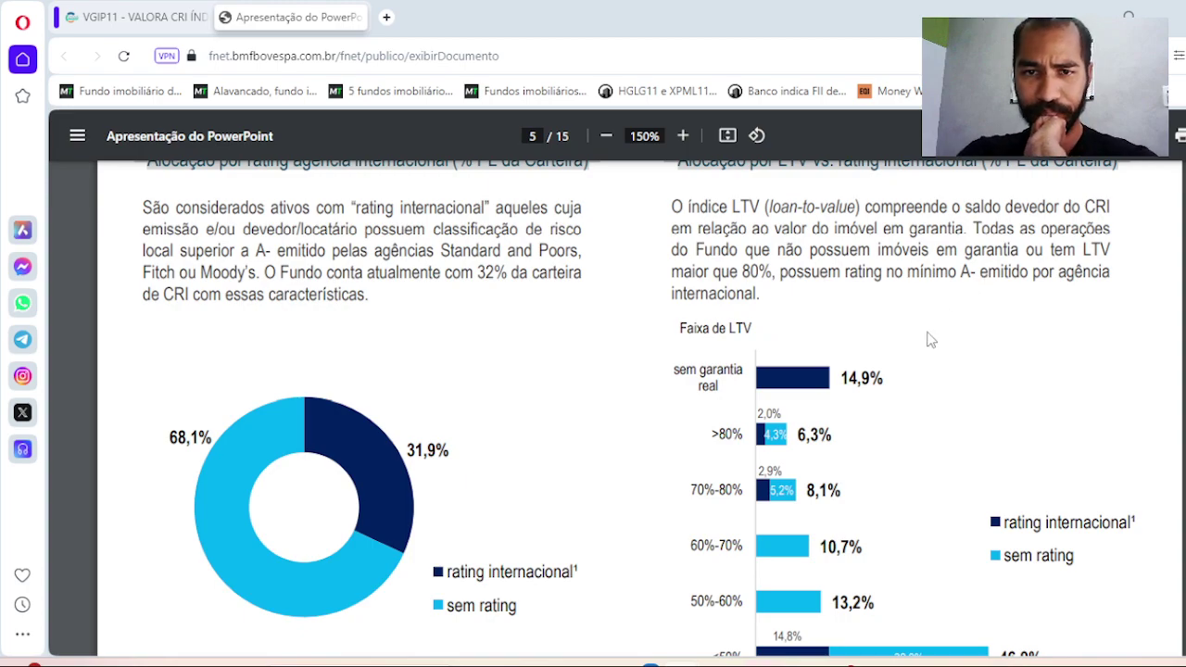
scroll(841, 416, "down", 2)
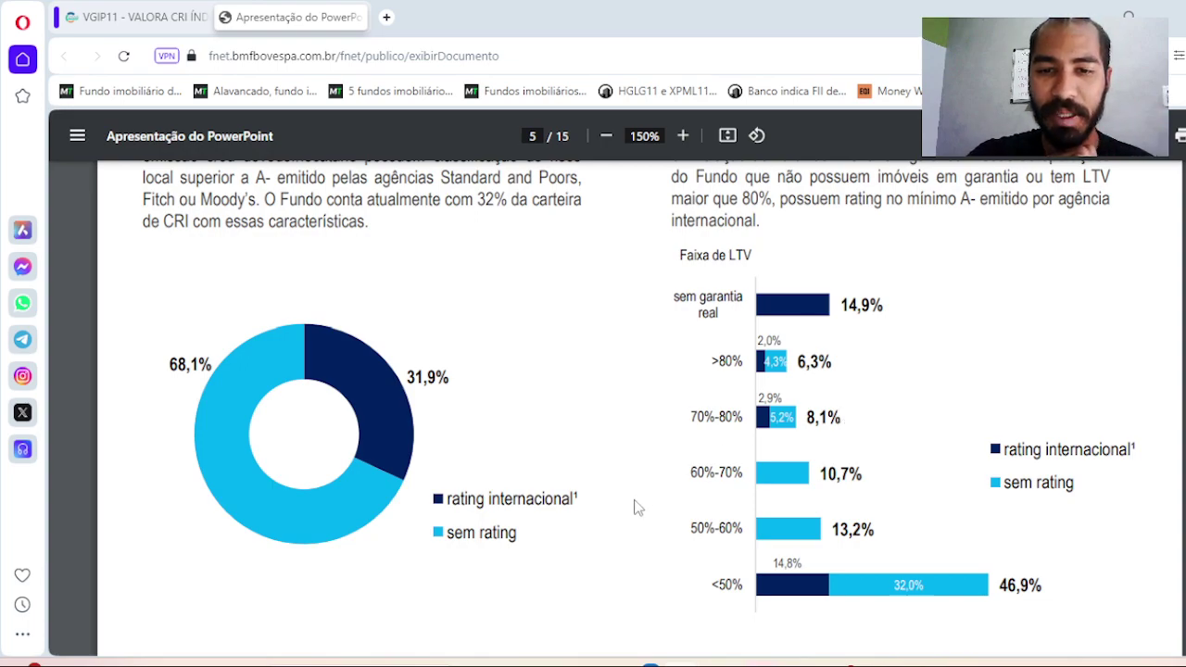
Return to the price-ceiling workbook in Excel and set LTV média da carteira to Acima de 60%
mouse_move(772, 663)
left_click(954, 598)
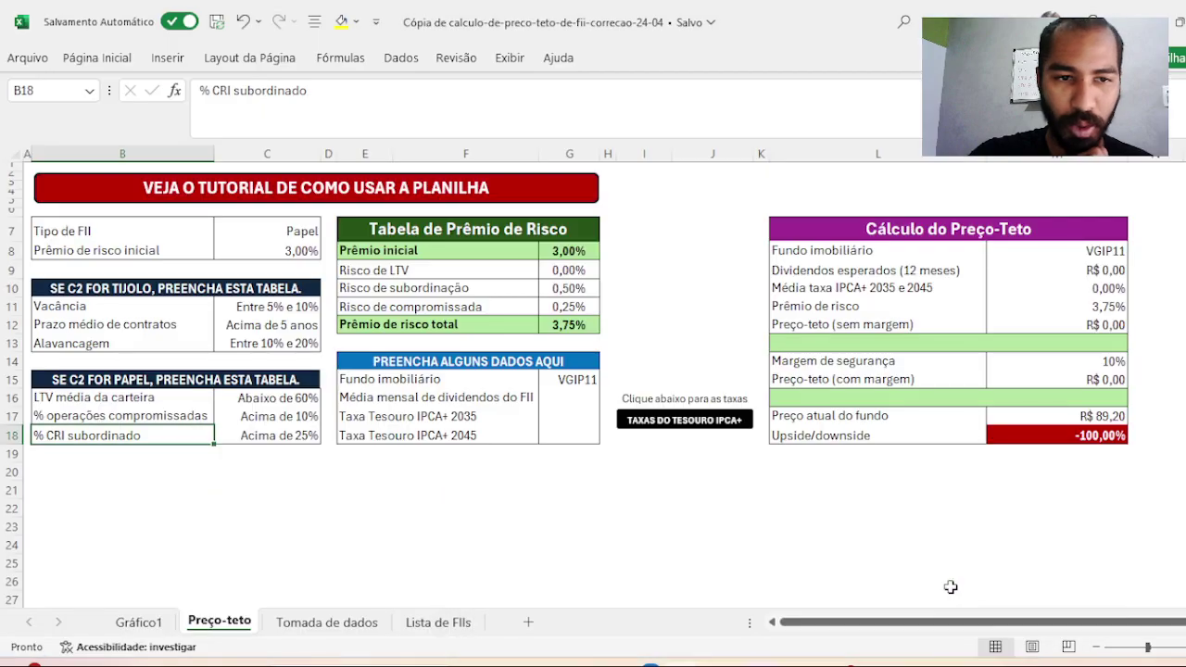
left_click(295, 397)
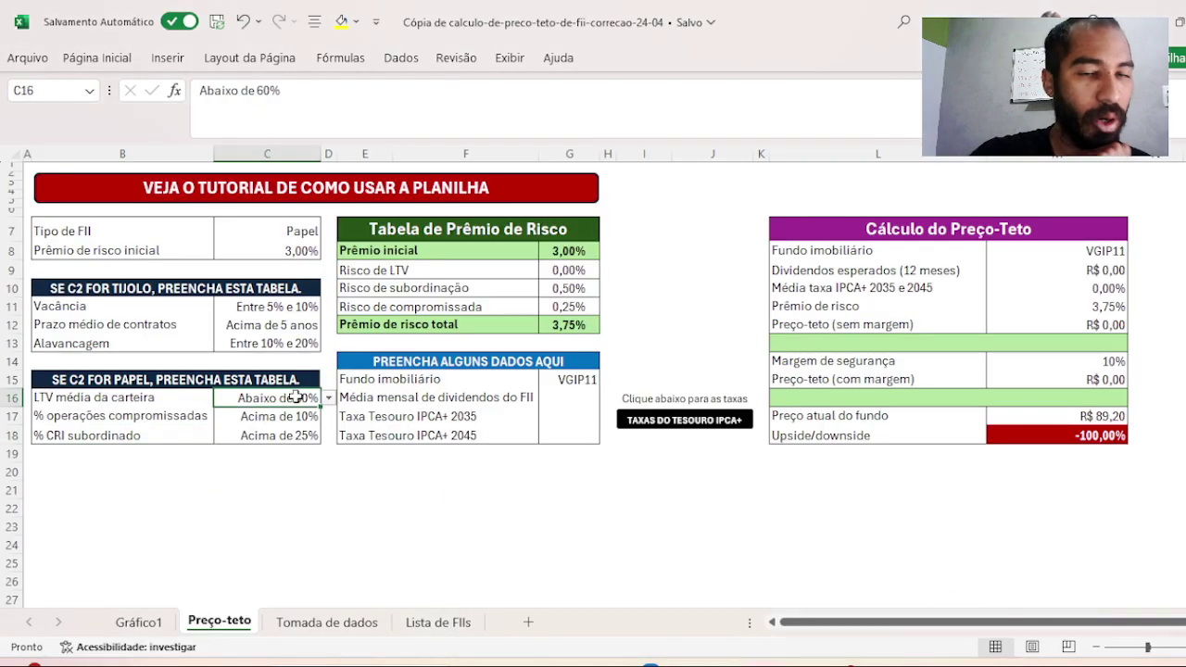
left_click(327, 398)
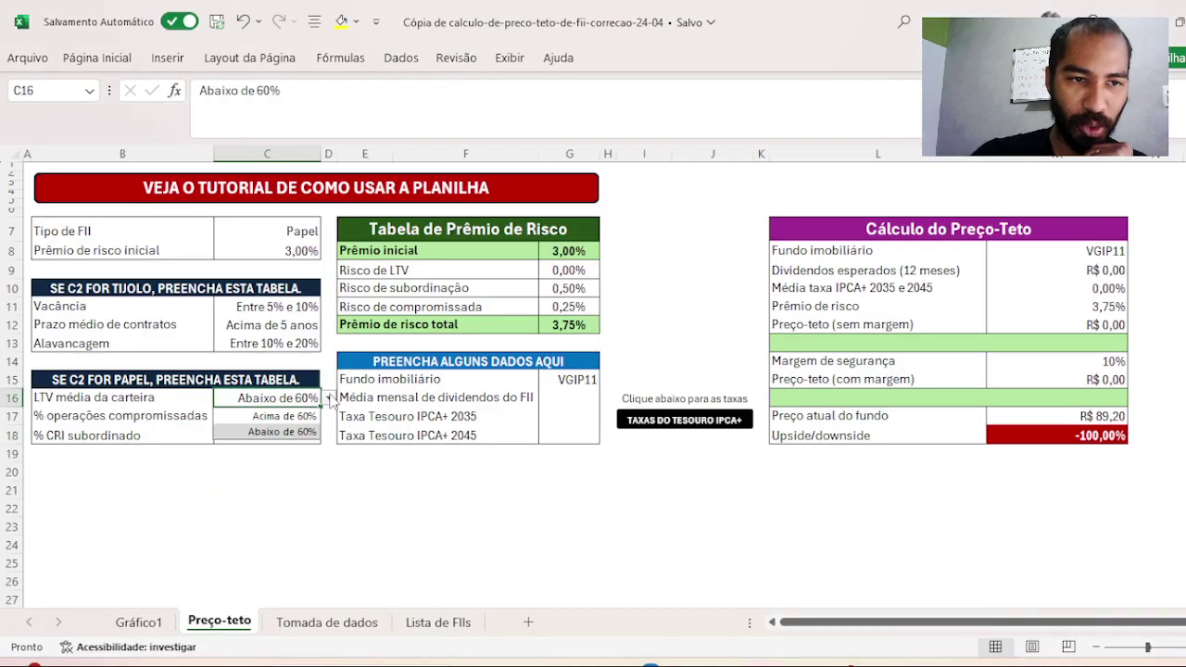
left_click(299, 416)
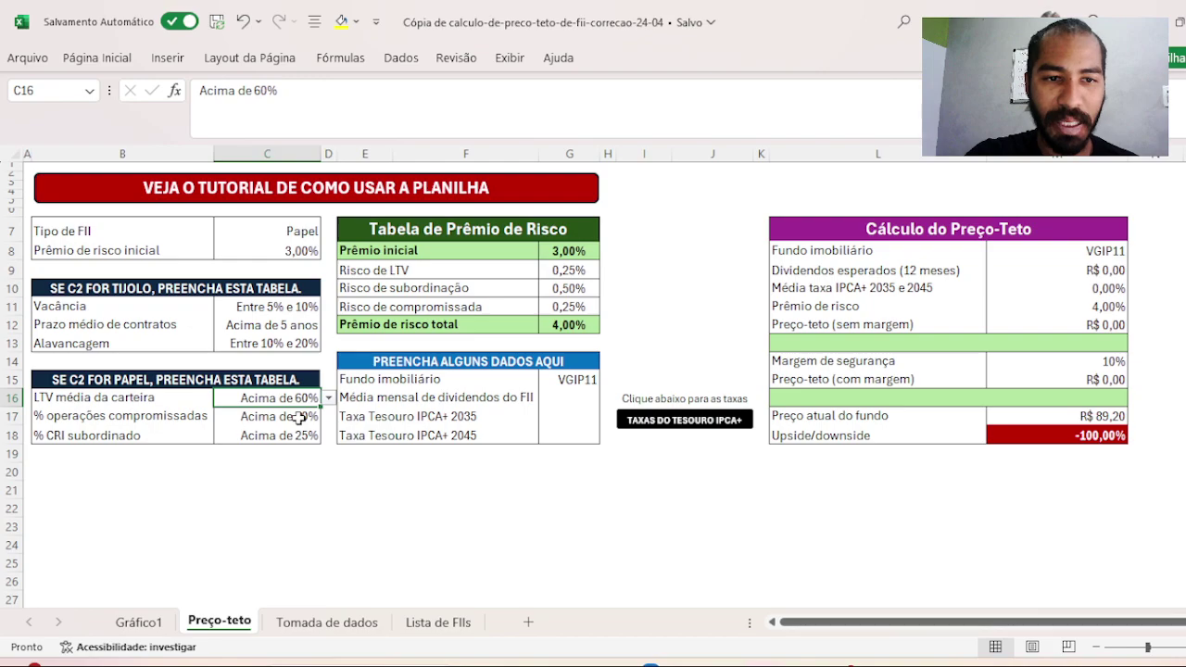
Switch to the VGIP11 report in Opera and examine the Carteira de Ativos totals and the footnote on CRI repurchase commitments on page 3
mouse_move(676, 659)
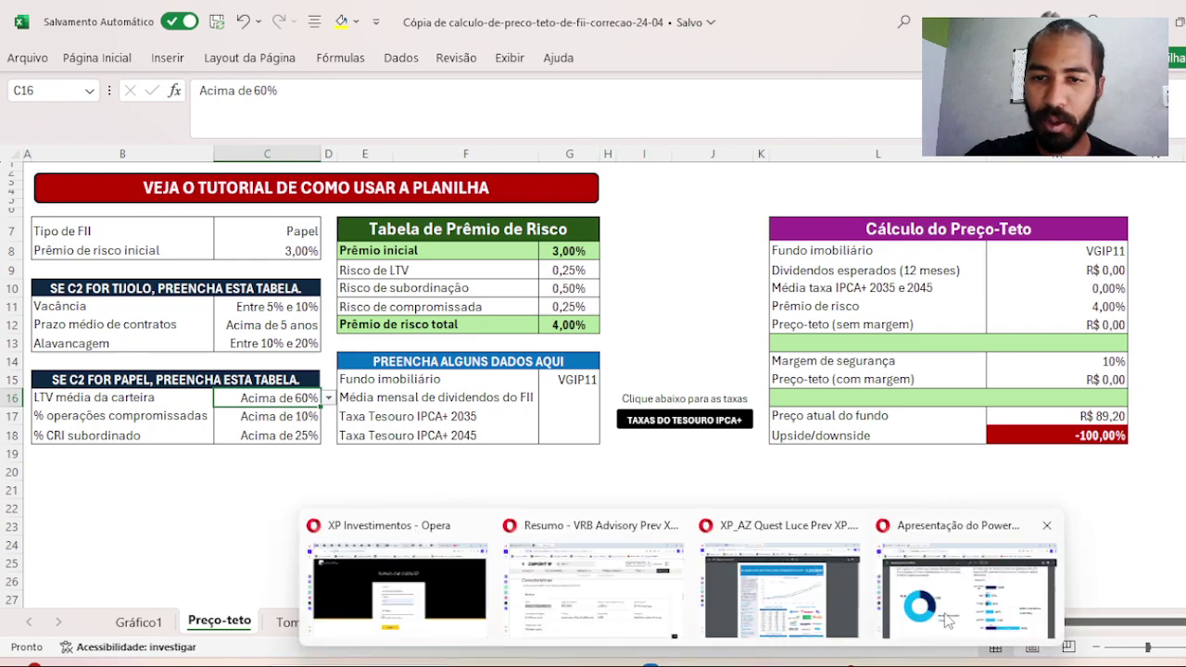
left_click(945, 621)
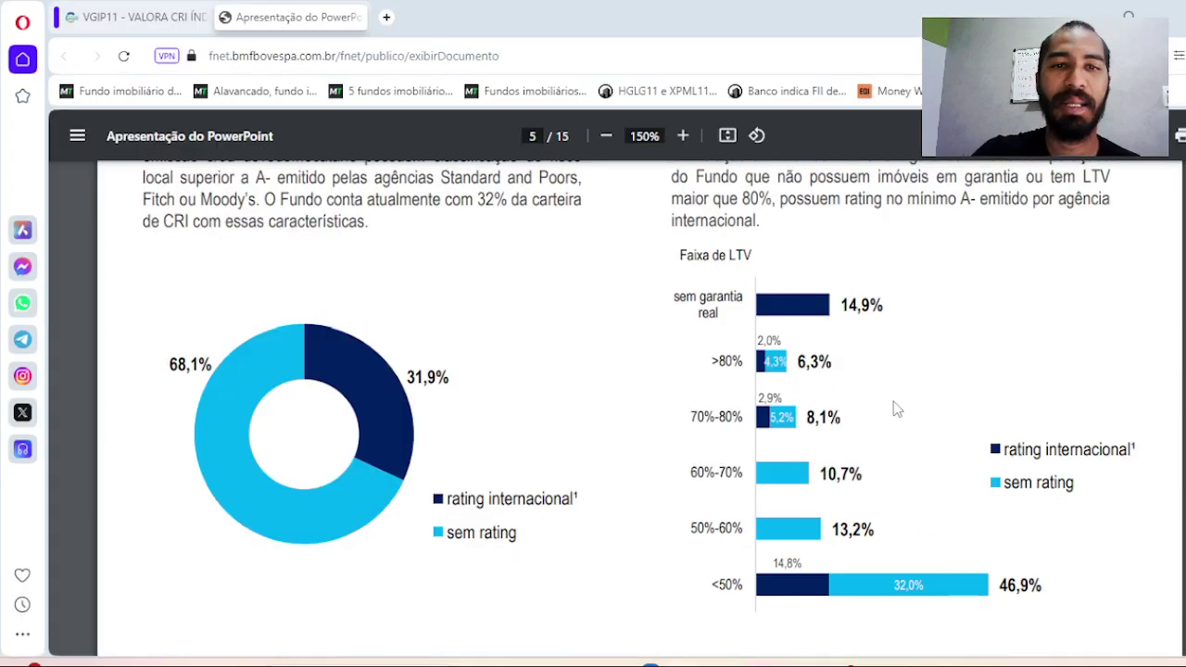
key("Left")
key("Left")
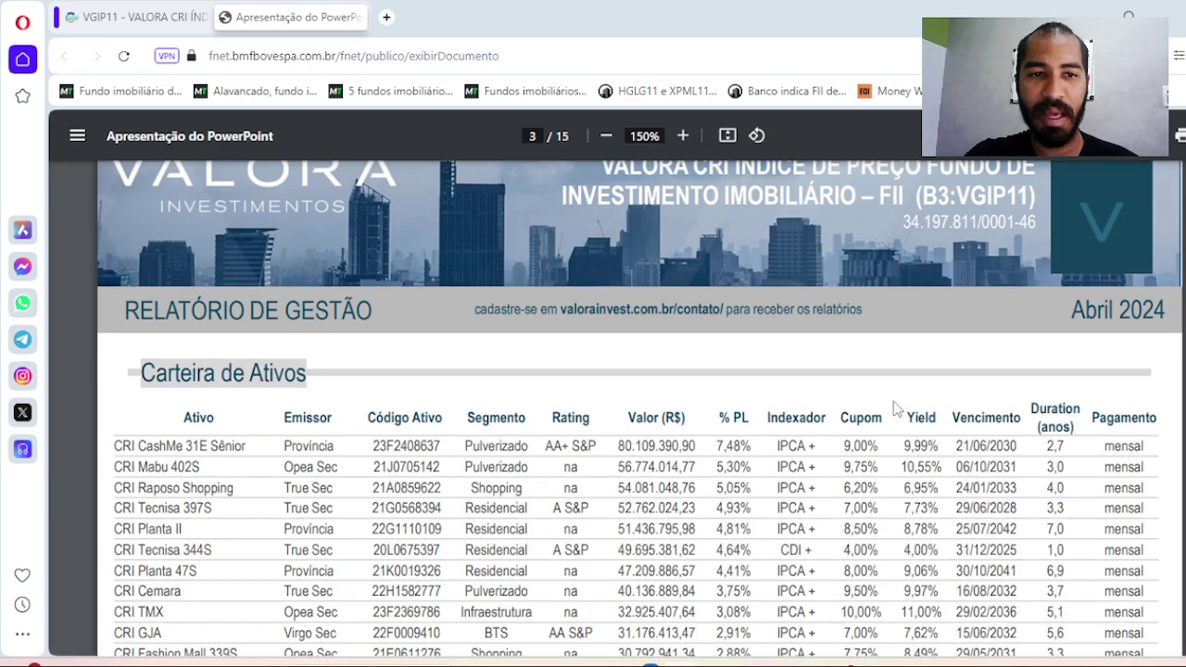
scroll(896, 408, "down", 10)
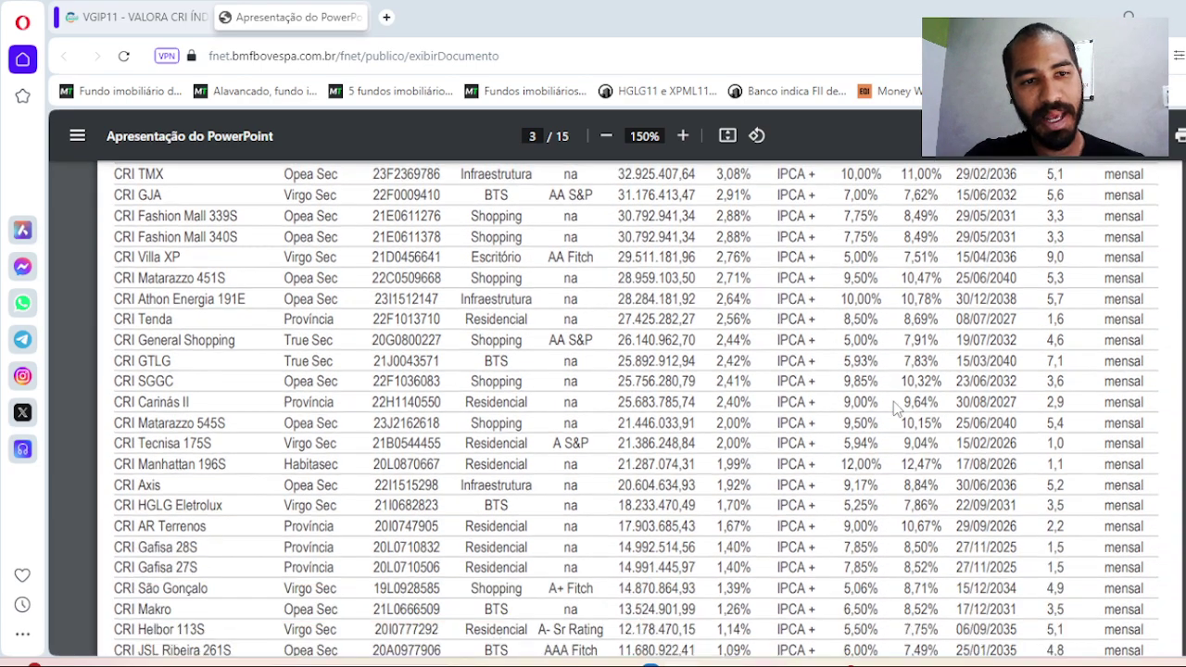
scroll(896, 409, "down", 4)
scroll(896, 409, "up", 2)
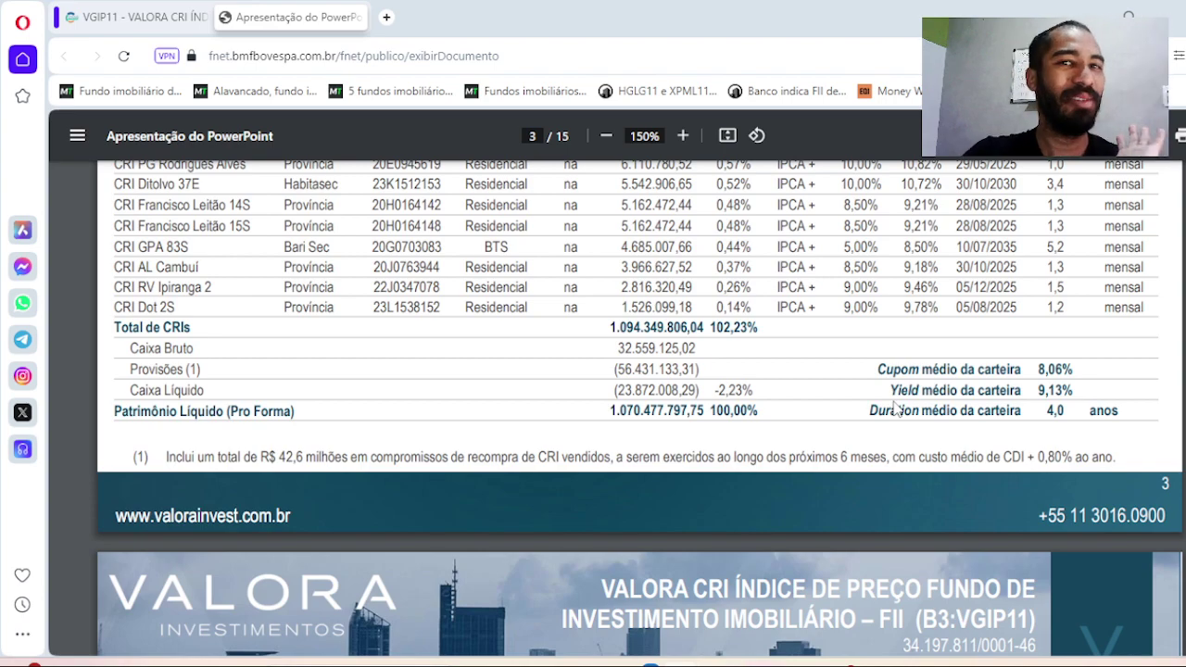
scroll(895, 409, "up", 2)
scroll(889, 413, "down", 2)
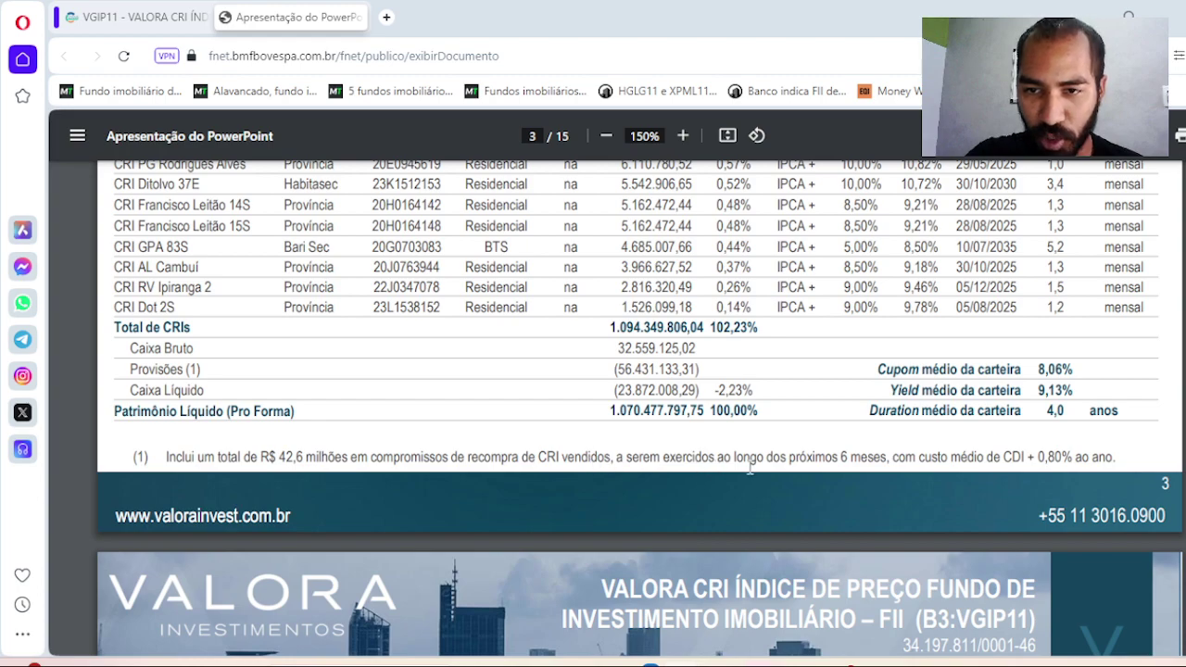
left_click_drag(1004, 456, 1121, 463)
left_click(1122, 464)
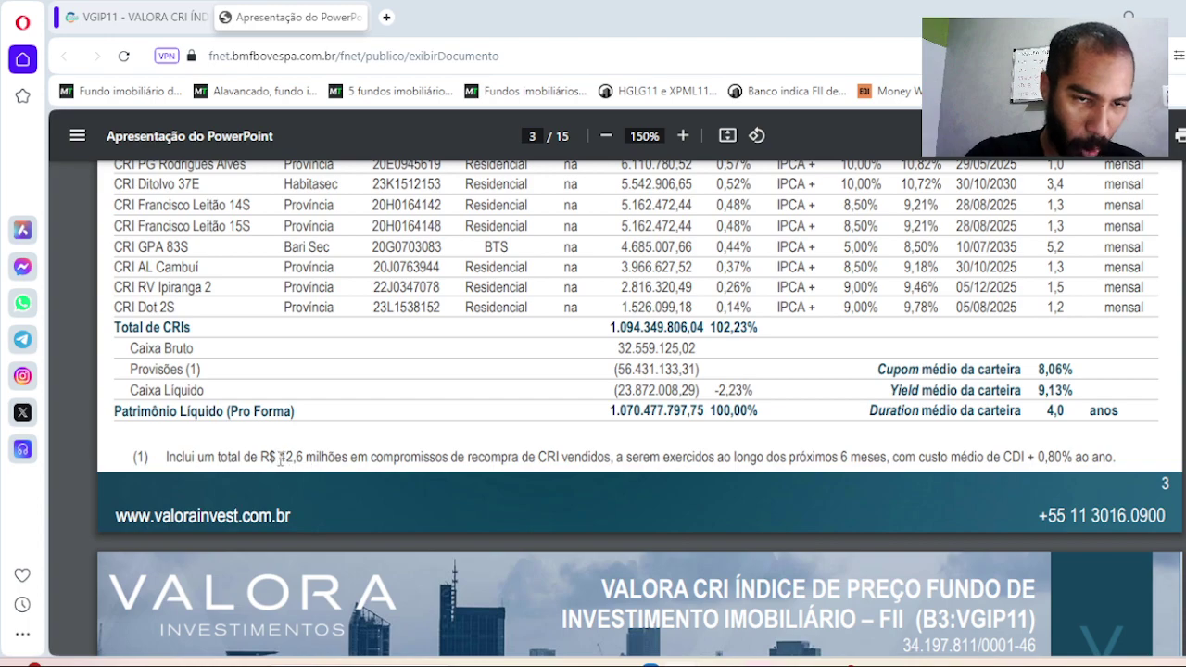
Return to the price-ceiling workbook in Excel and set % operações compromissadas to Até 5%
mouse_move(761, 663)
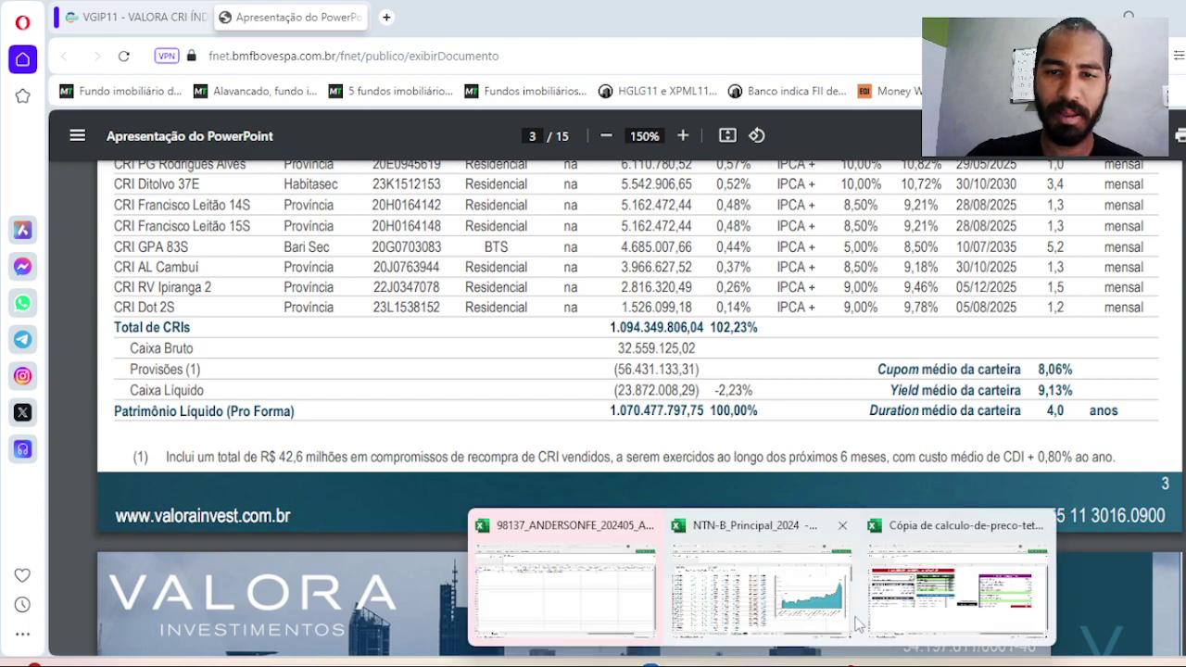
left_click(903, 615)
left_click(287, 418)
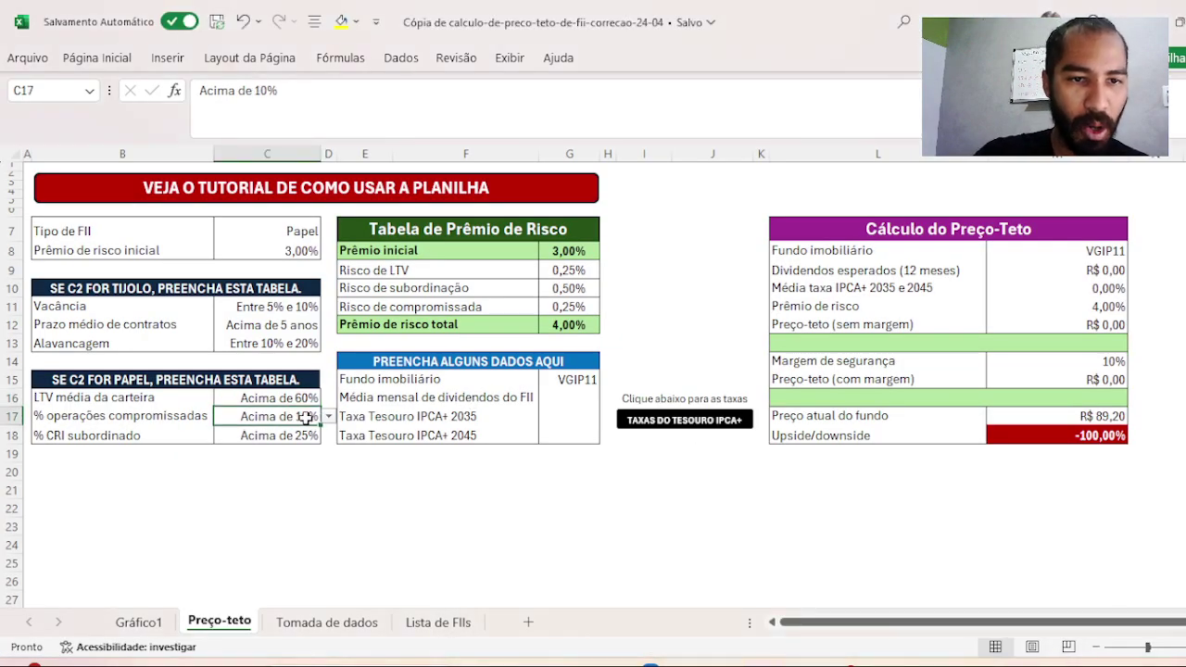
left_click(329, 417)
left_click(305, 435)
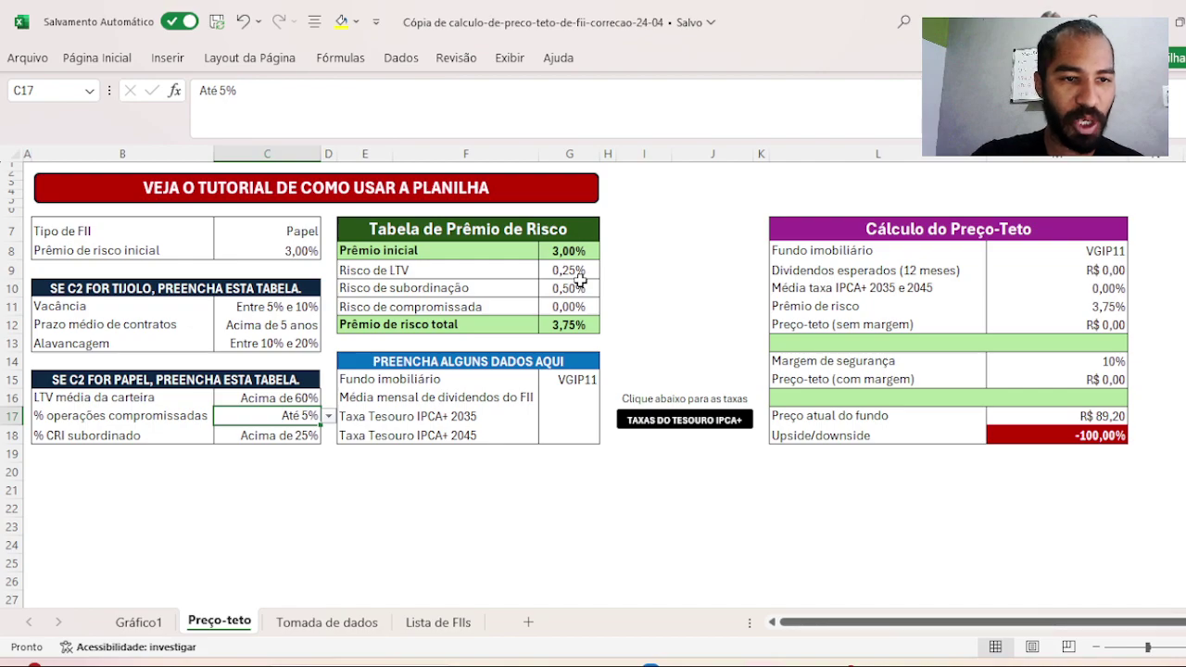
Check the Carteira de Ativos table in the VGIP11 report for subordinated CRIs, then return to the % CRI subordinado cell in Excel
left_click(267, 433)
mouse_move(783, 663)
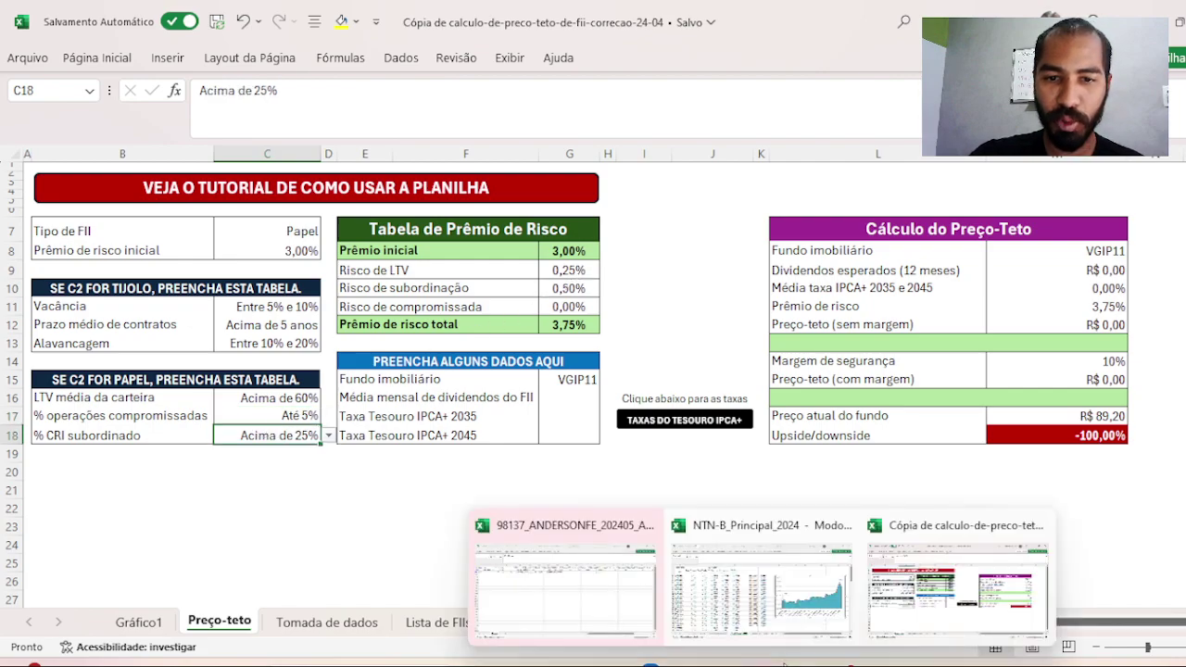
mouse_move(741, 659)
left_click(1065, 579)
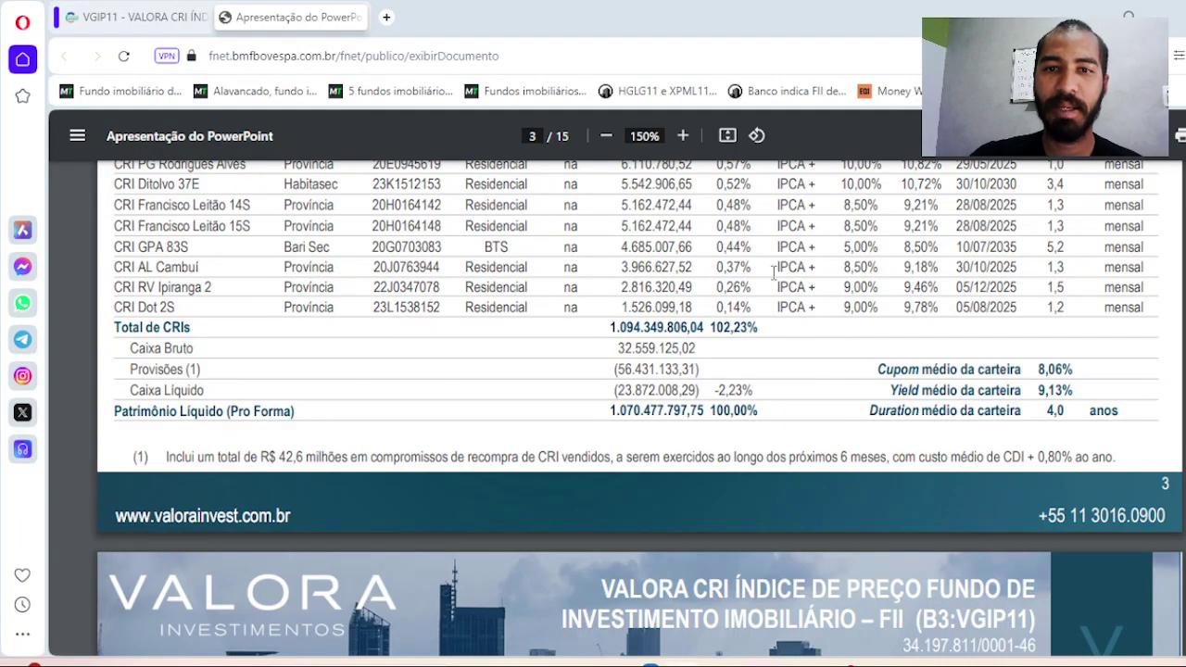
scroll(773, 271, "up", 1)
scroll(772, 272, "up", 20)
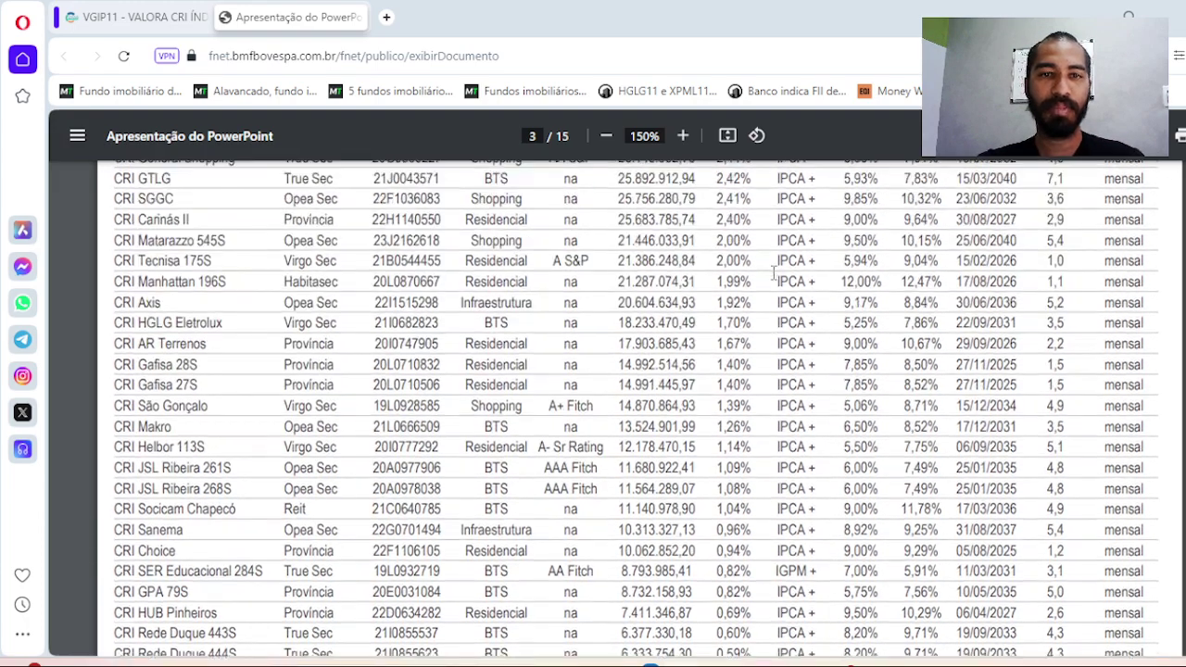
scroll(773, 272, "up", 8)
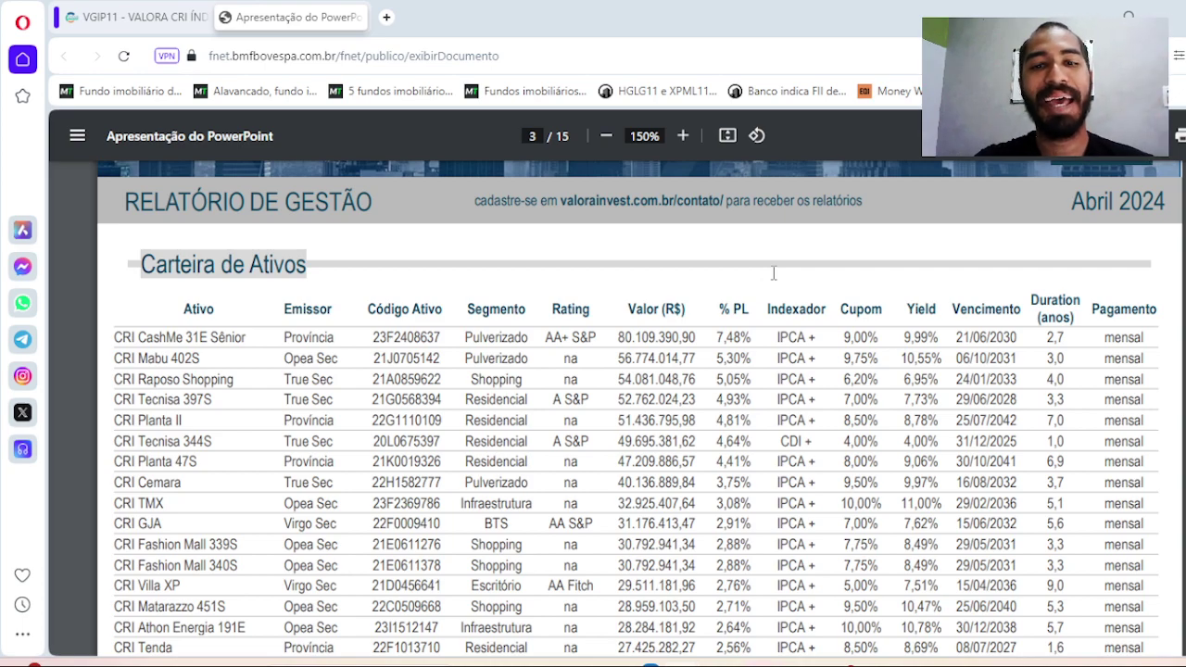
mouse_move(769, 662)
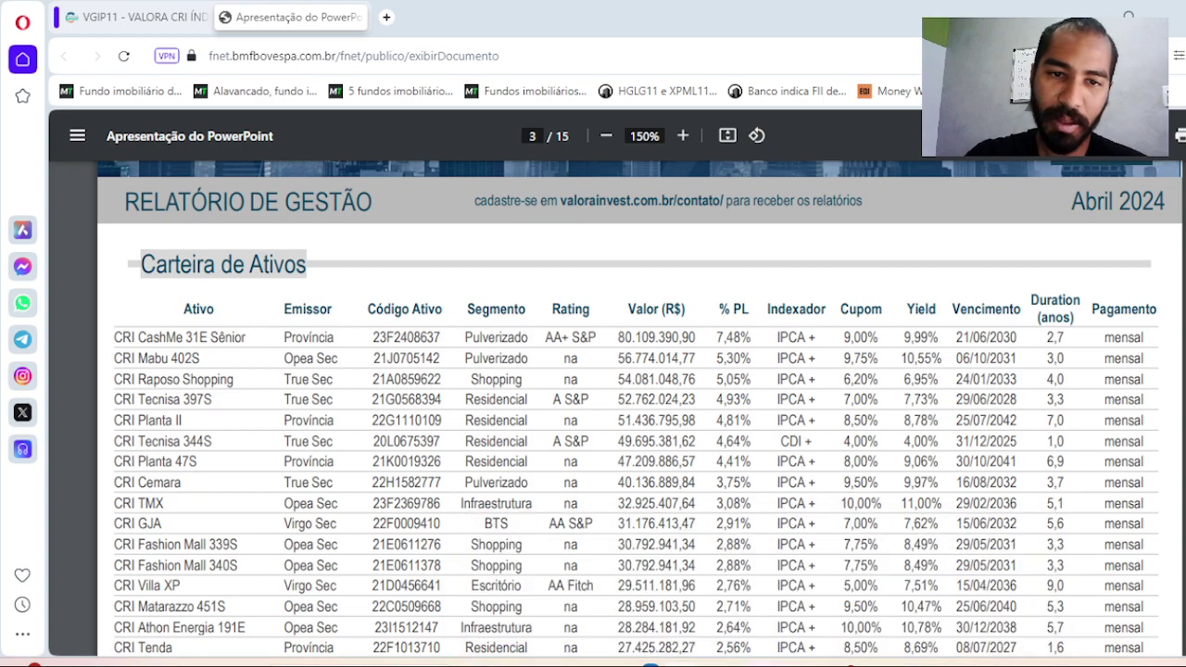
left_click(974, 561)
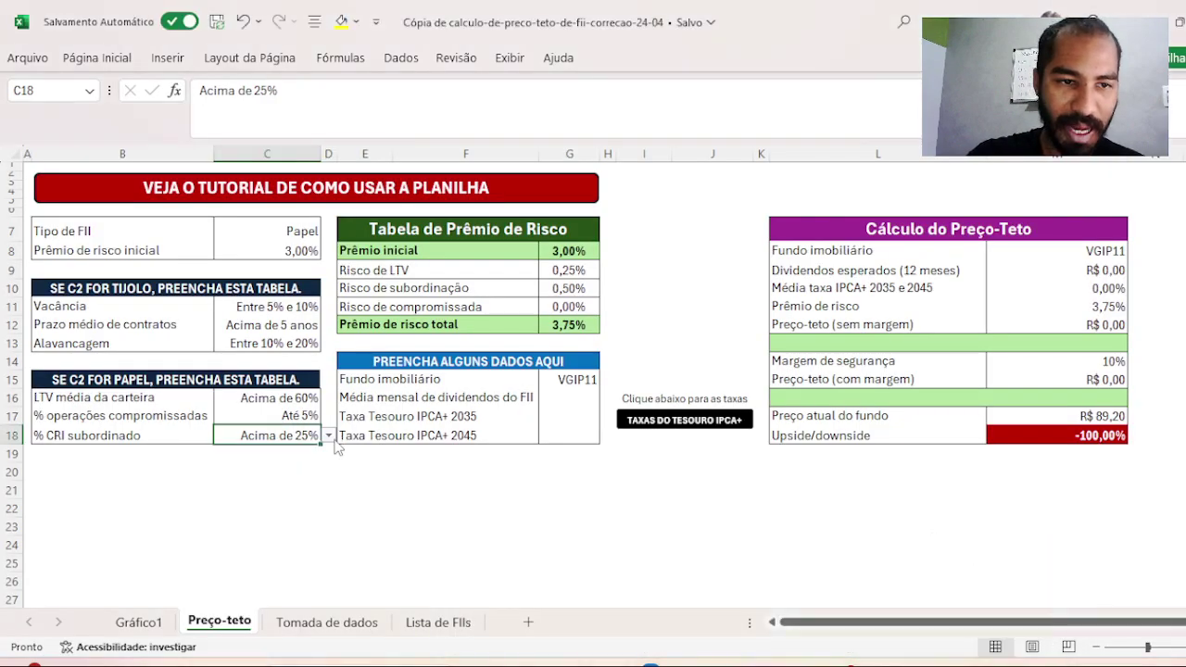
Set % CRI subordinado to Até 10% in the paper-fund table
left_click(329, 435)
left_click(310, 467)
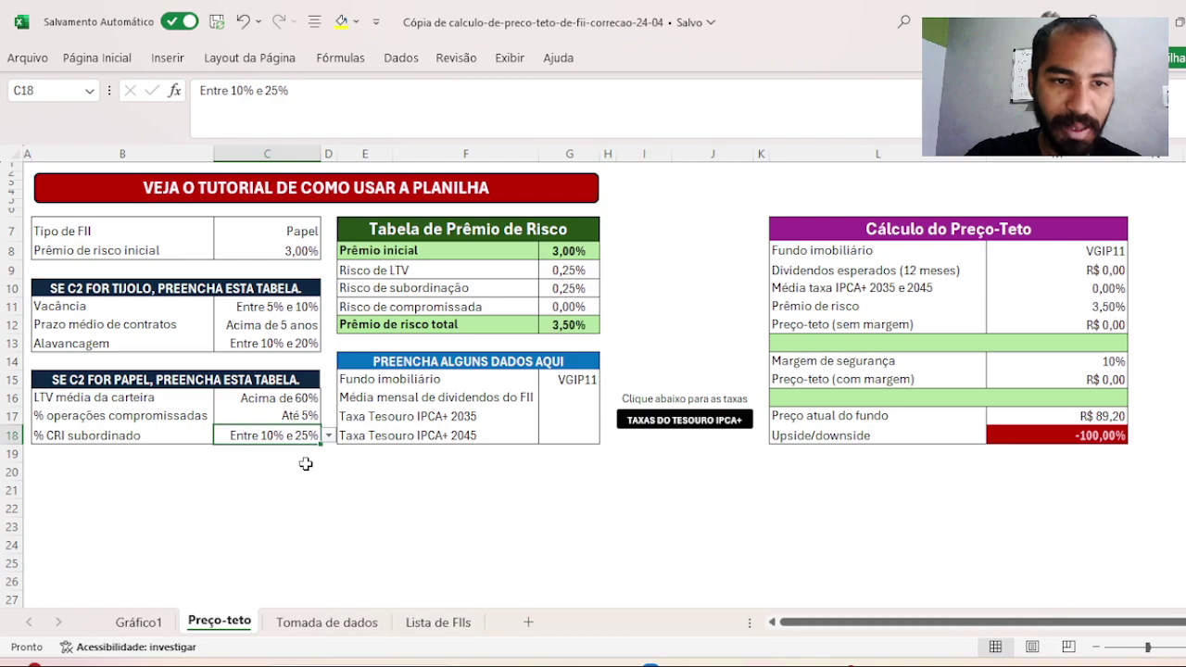
left_click(329, 435)
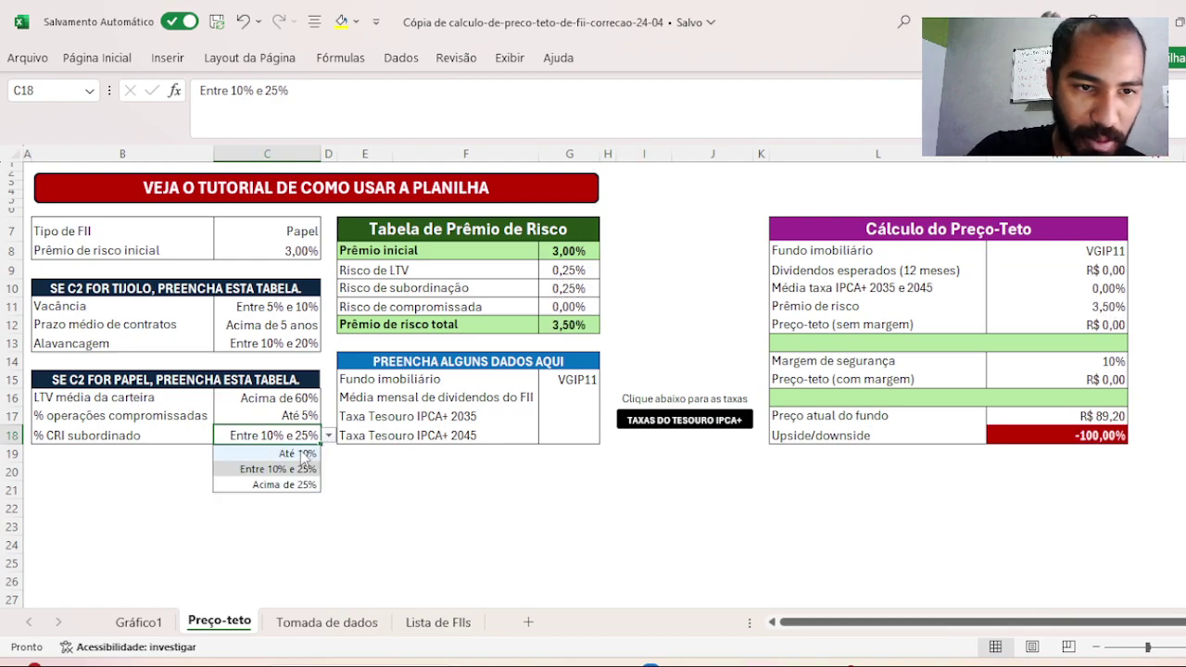
left_click(301, 454)
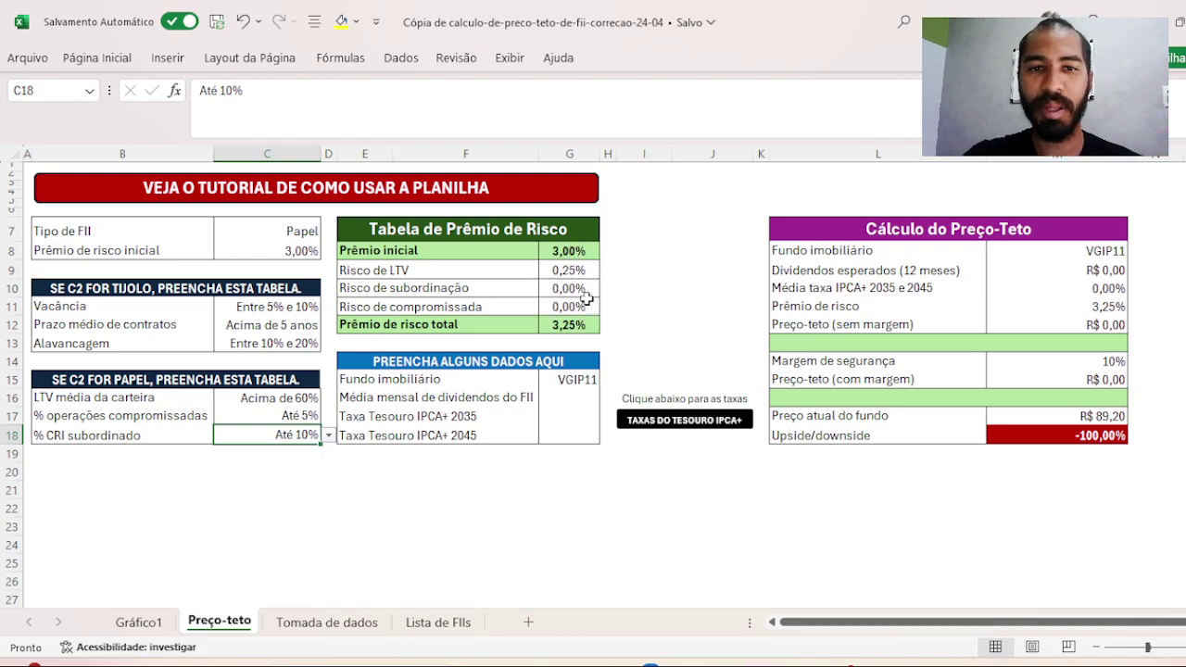
Select the Média mensal de dividendos do FII cell, then switch to the VGIP11 Status Invest page in Opera and bring up its 2024 / 2023 dividend chart
left_click(573, 399)
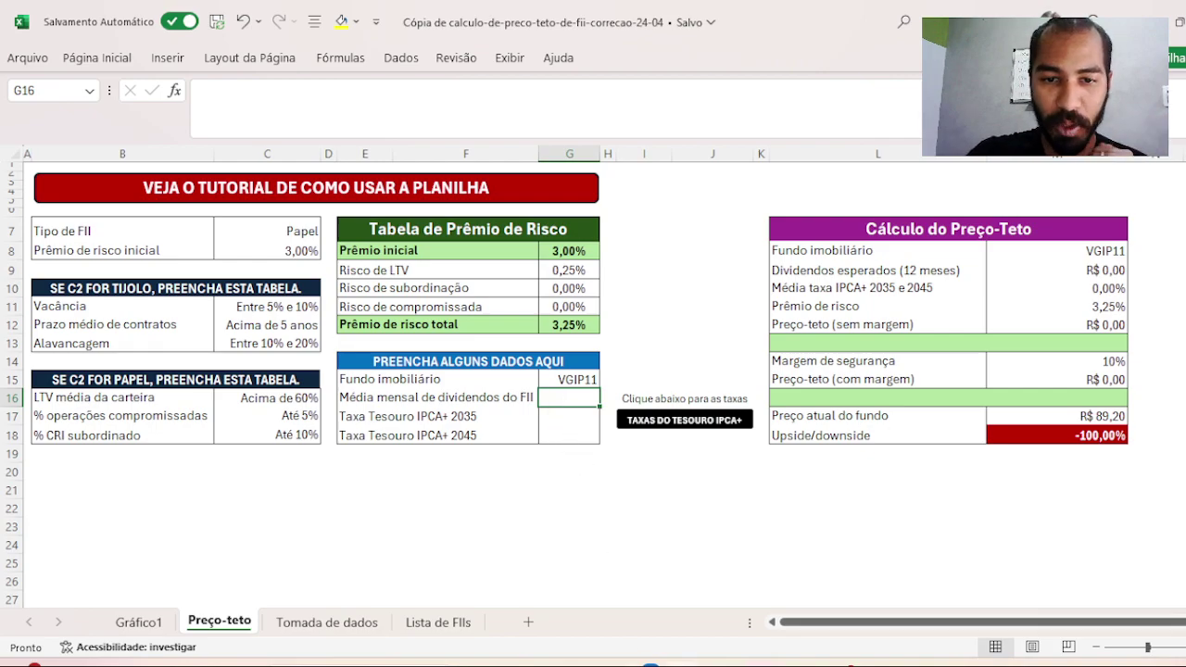
mouse_move(649, 663)
left_click(938, 607)
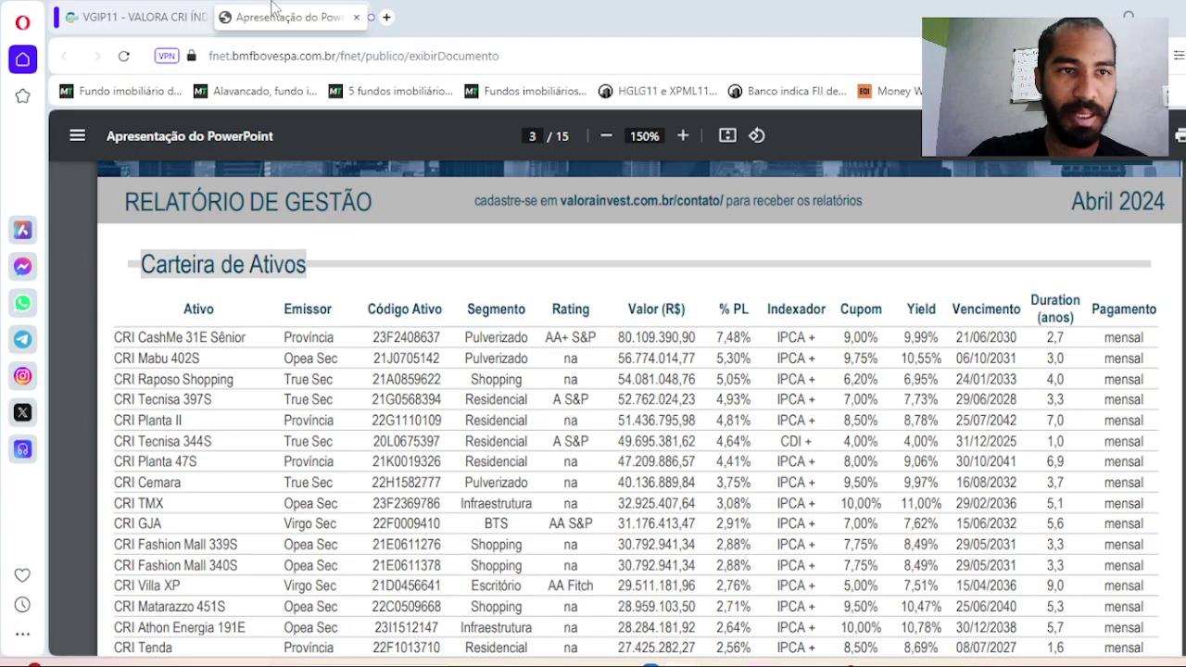
left_click(180, 9)
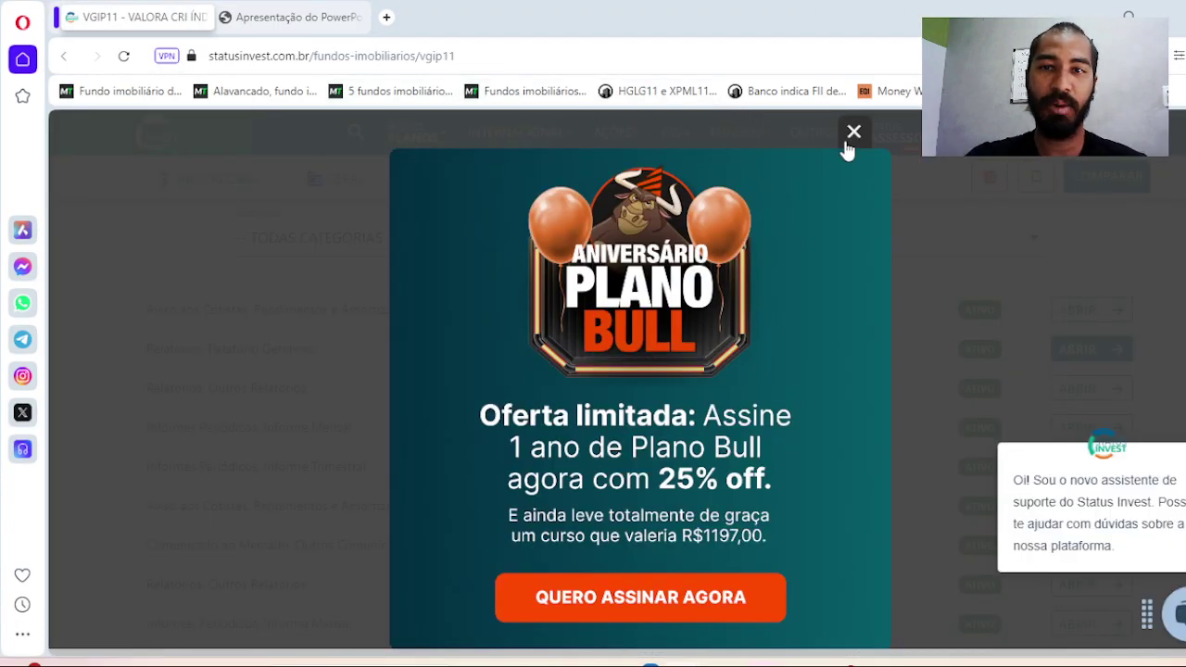
left_click(853, 131)
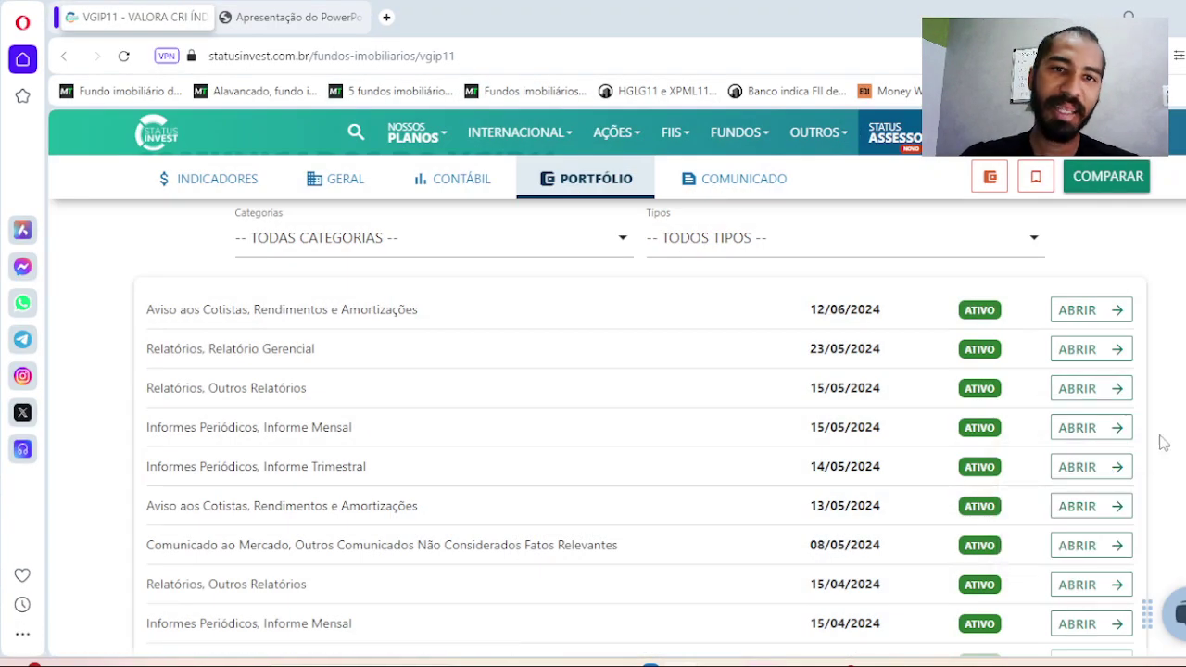
left_click(220, 183)
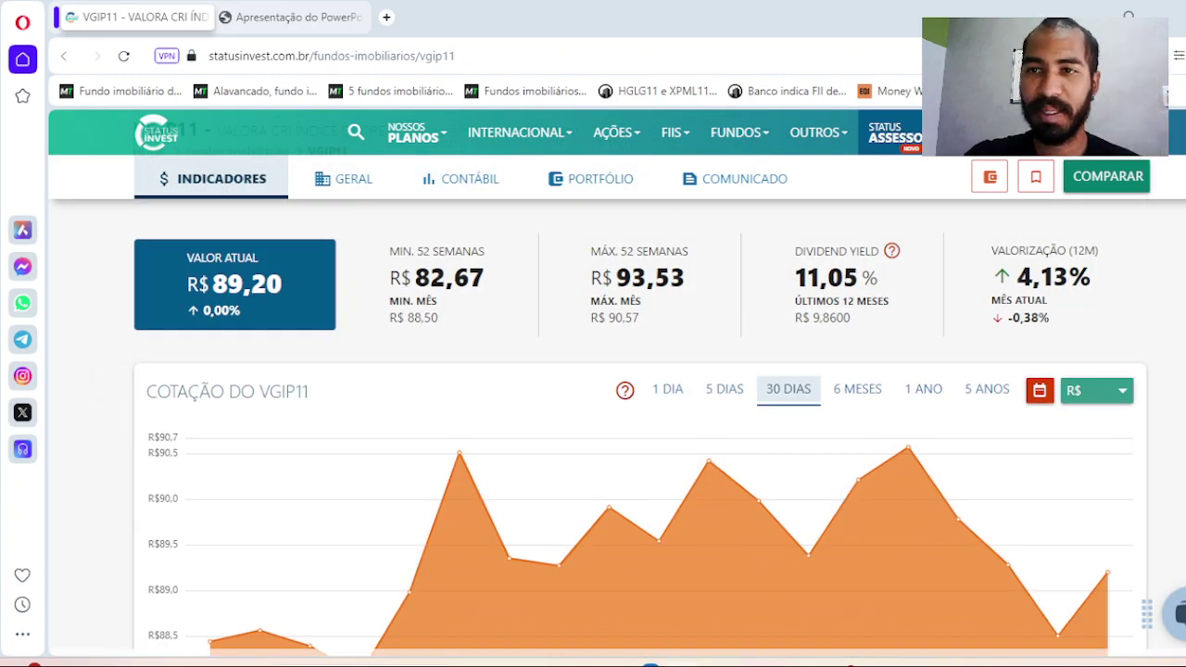
scroll(639, 426, "down", 10)
scroll(639, 427, "up", 3)
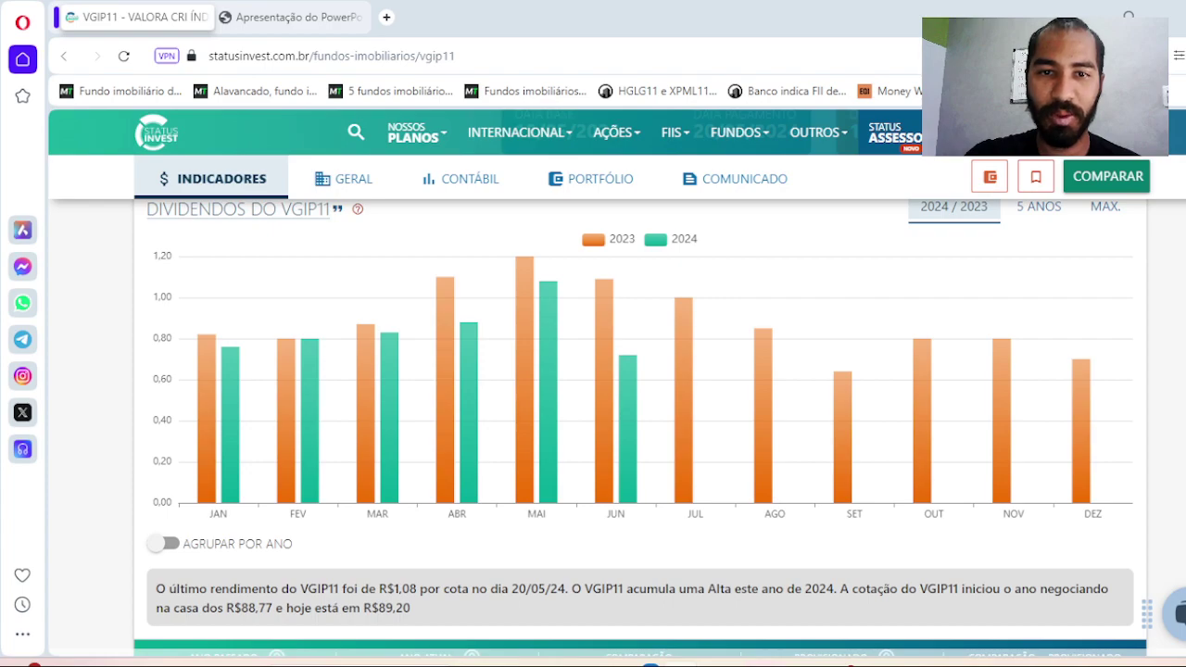
scroll(639, 389, "up", 1)
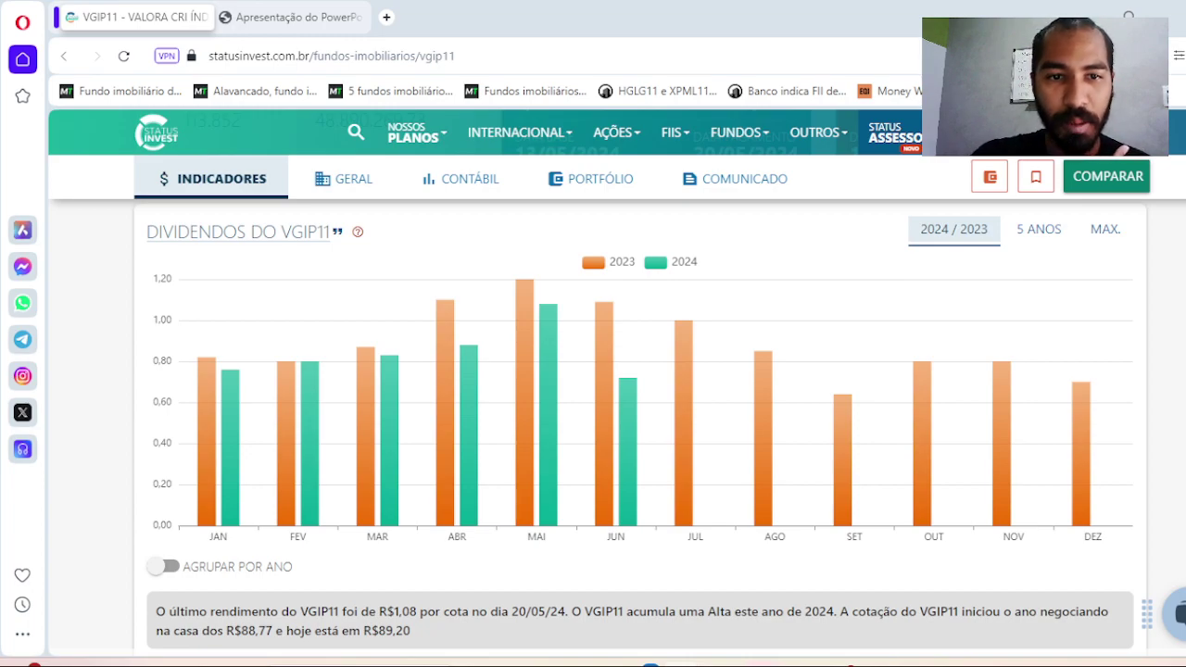
mouse_move(235, 454)
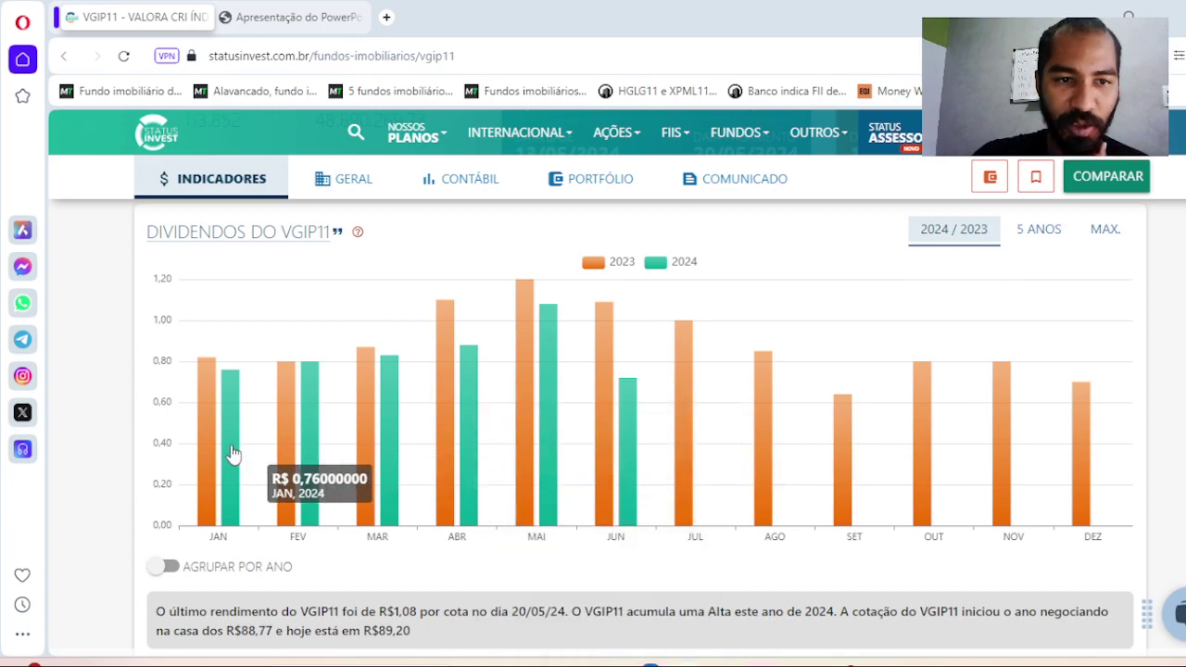
Open the Windows Calculadora and place it where the 2024 dividend bars remain readable
key("super")
type("CALCU")
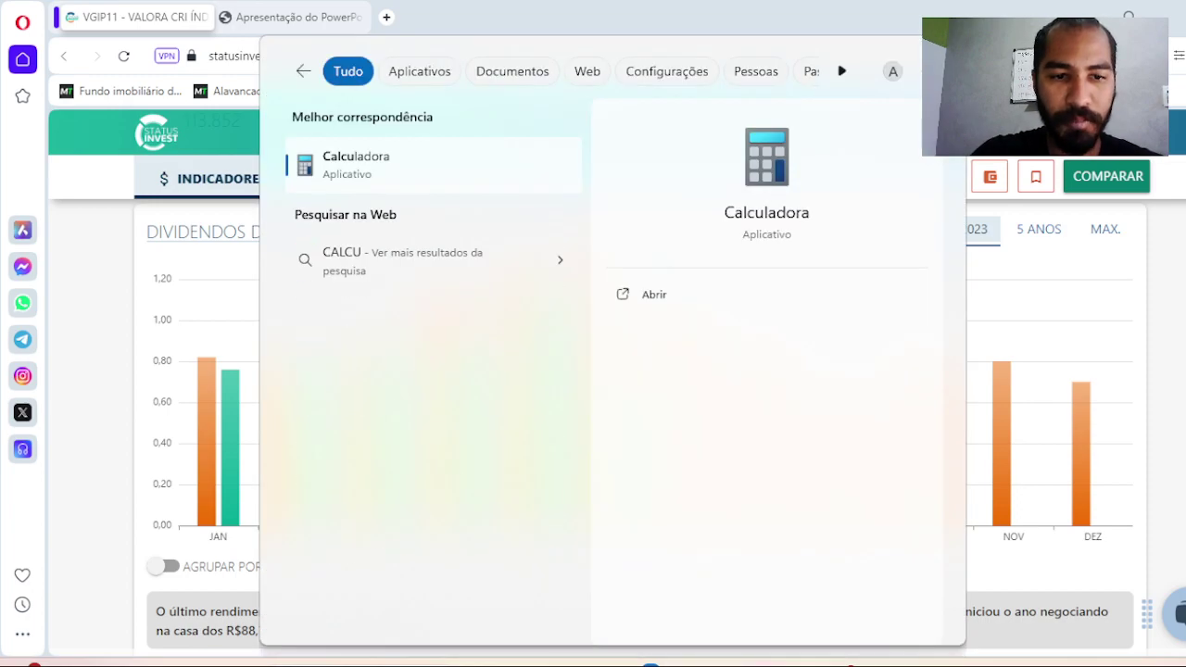
left_click(678, 296)
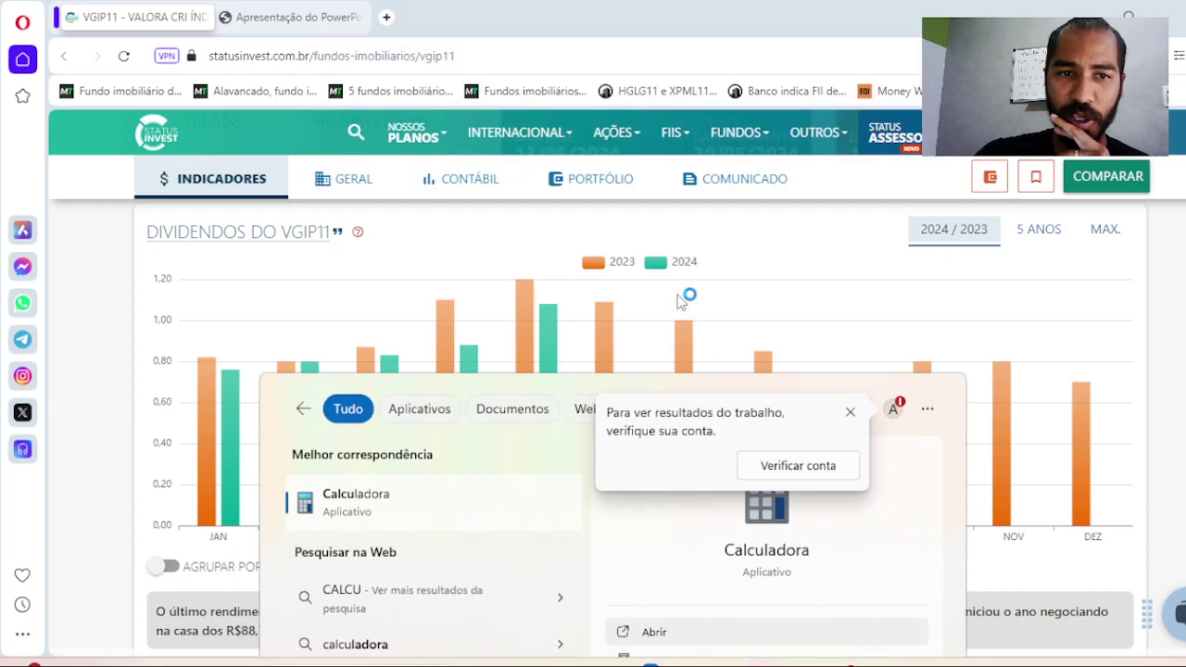
left_click_drag(542, 65, 848, 79)
Add the VGIP11 dividends for January, February and March 2024 in the calculator: 0,76 + 0,8 + 0,83
mouse_move(232, 411)
type(",")
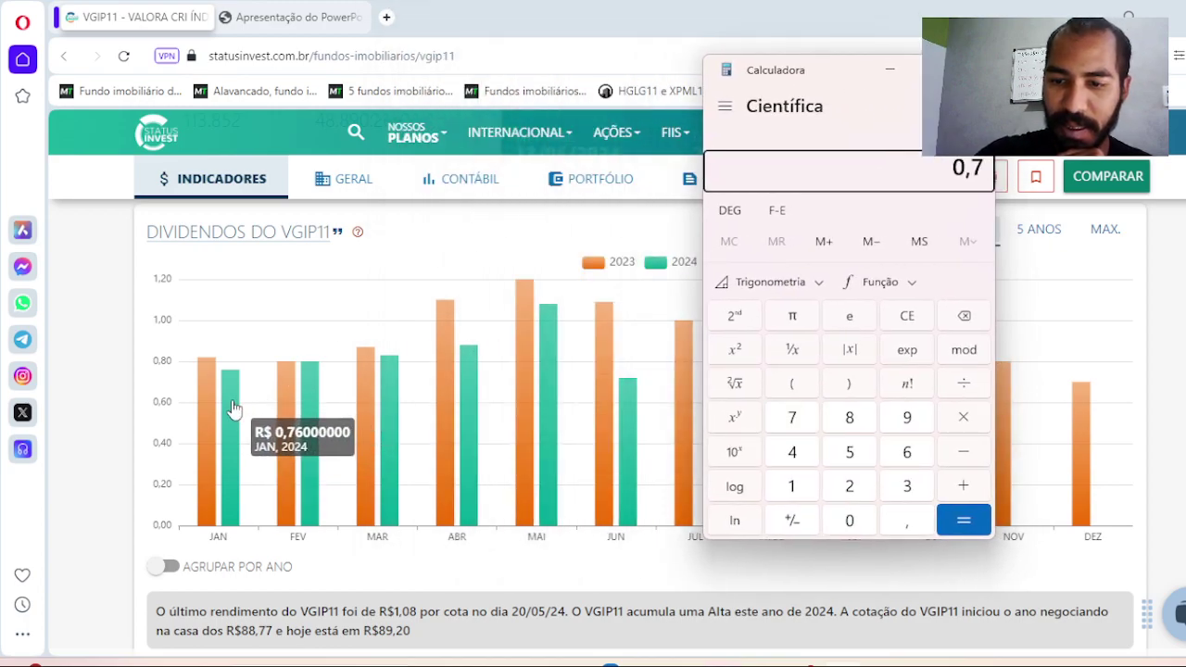
type("76")
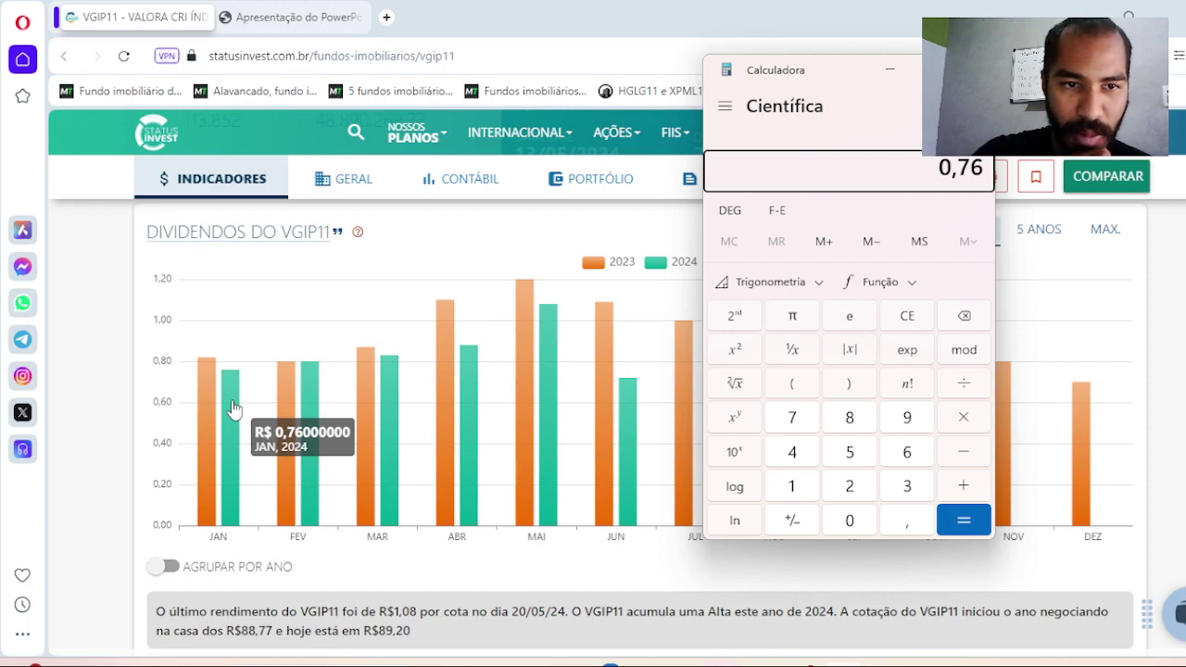
mouse_move(315, 398)
type("+0,8")
key("Return")
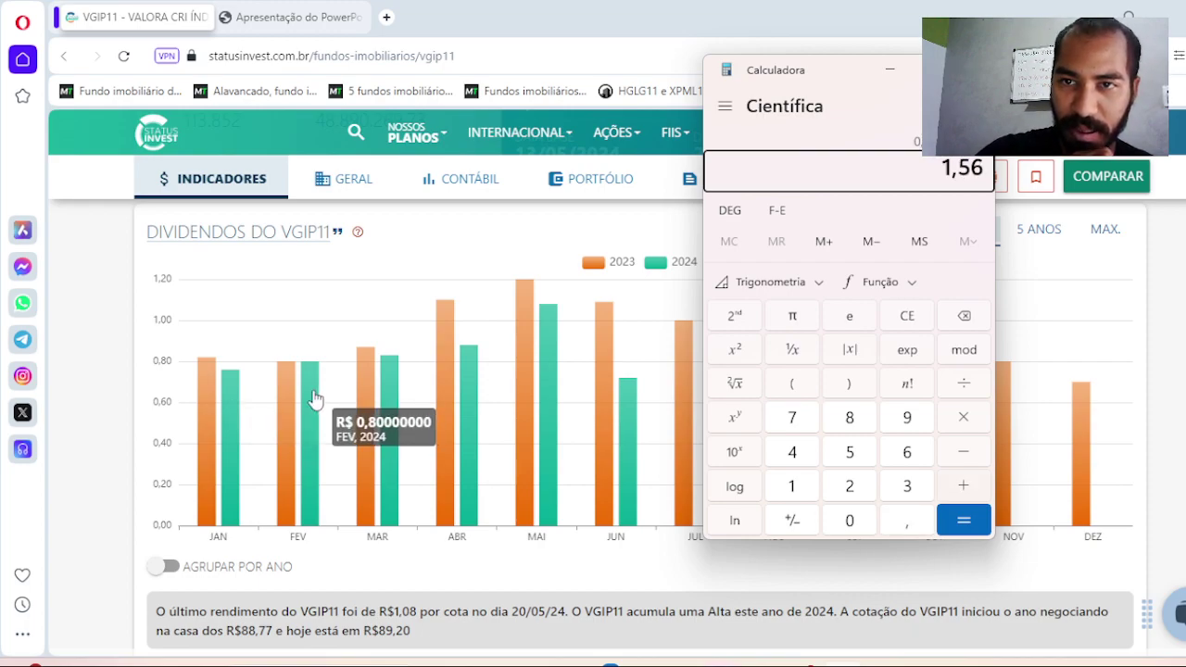
mouse_move(395, 399)
key("Escape")
type(",83")
key("Return")
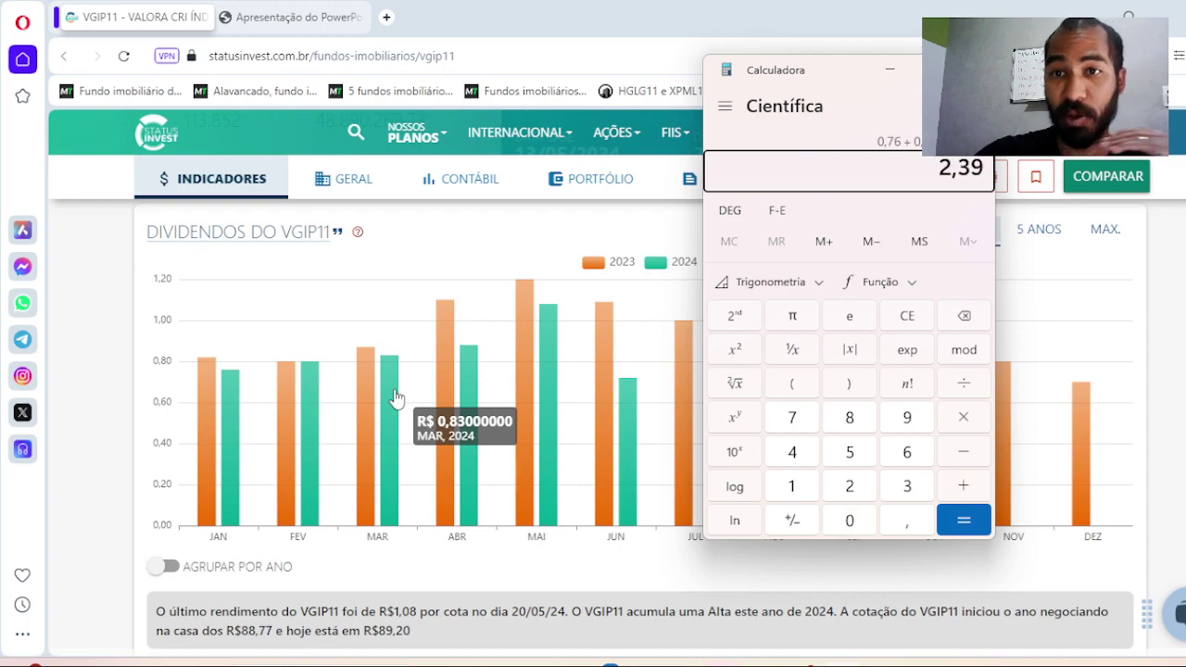
Add the April, May and June 2024 dividends of 0,88, 1,08 and 0,72 to the running sum
mouse_move(471, 401)
key("Escape")
type(",")
type("88")
key("plus")
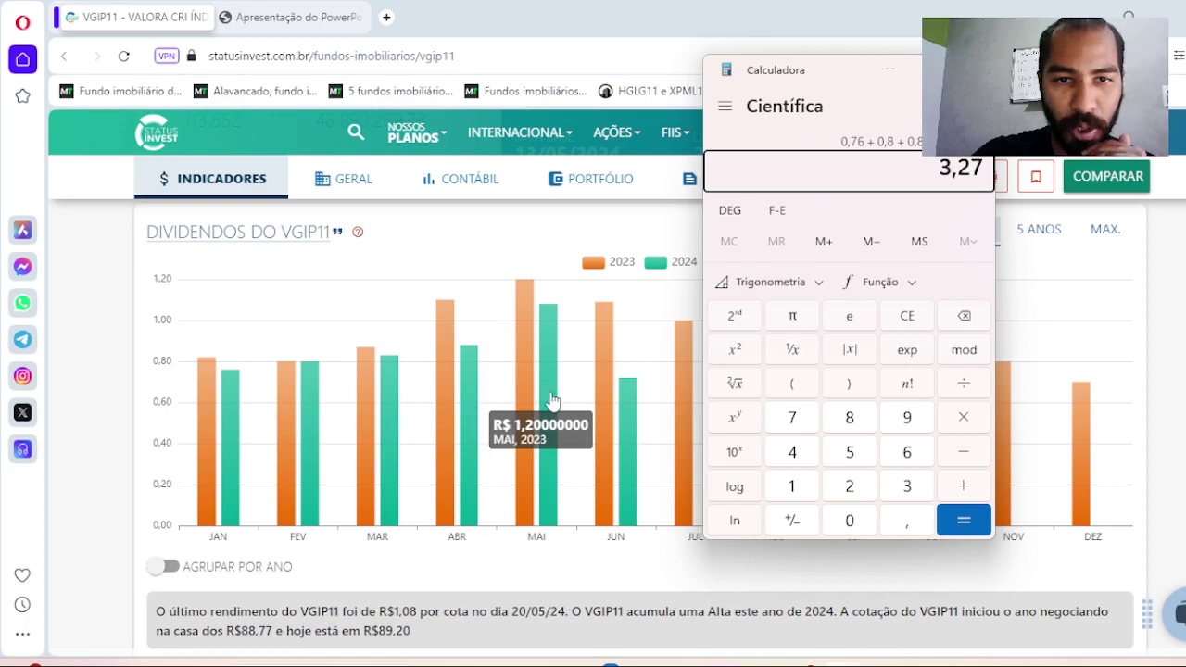
mouse_move(548, 401)
type("1")
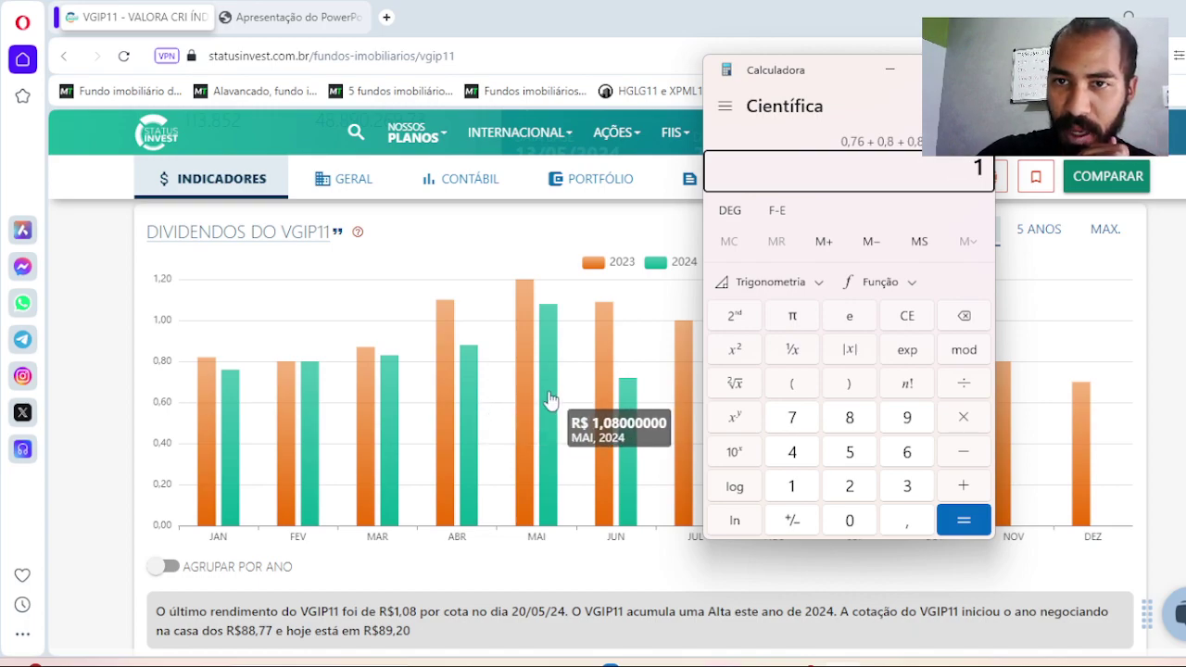
type(",08")
key("plus")
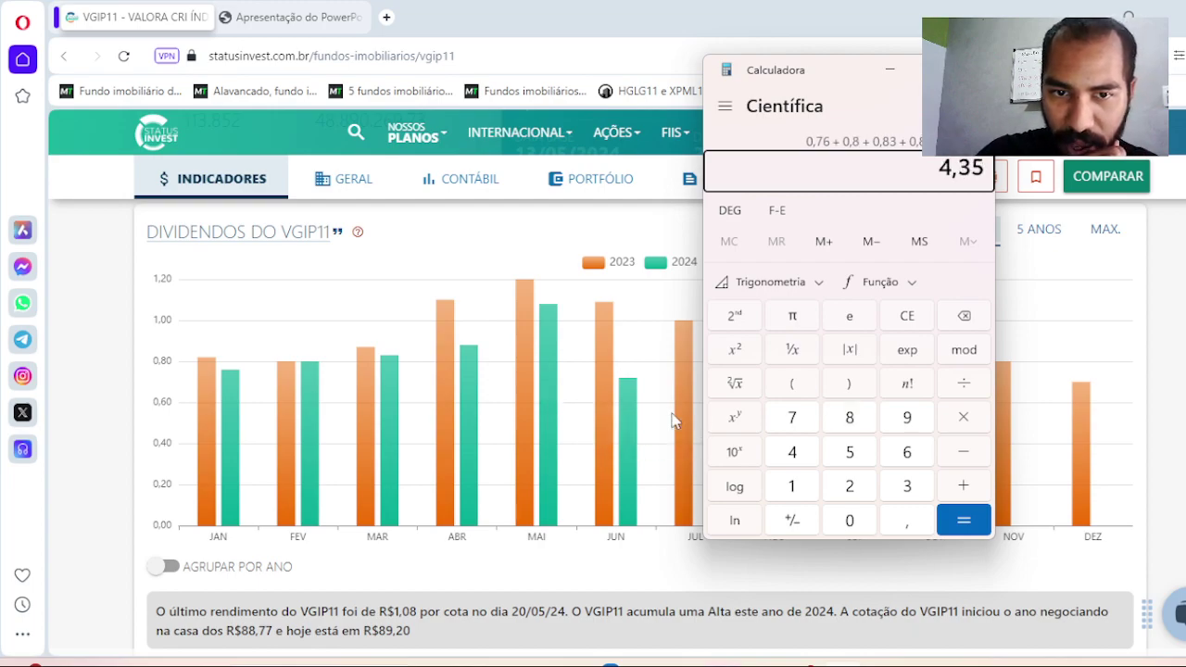
mouse_move(630, 417)
type("0,72")
key("plus")
Divide the dividend sum by 6 to get the monthly average
left_click_drag(856, 75, 780, 103)
key("slash")
type("6")
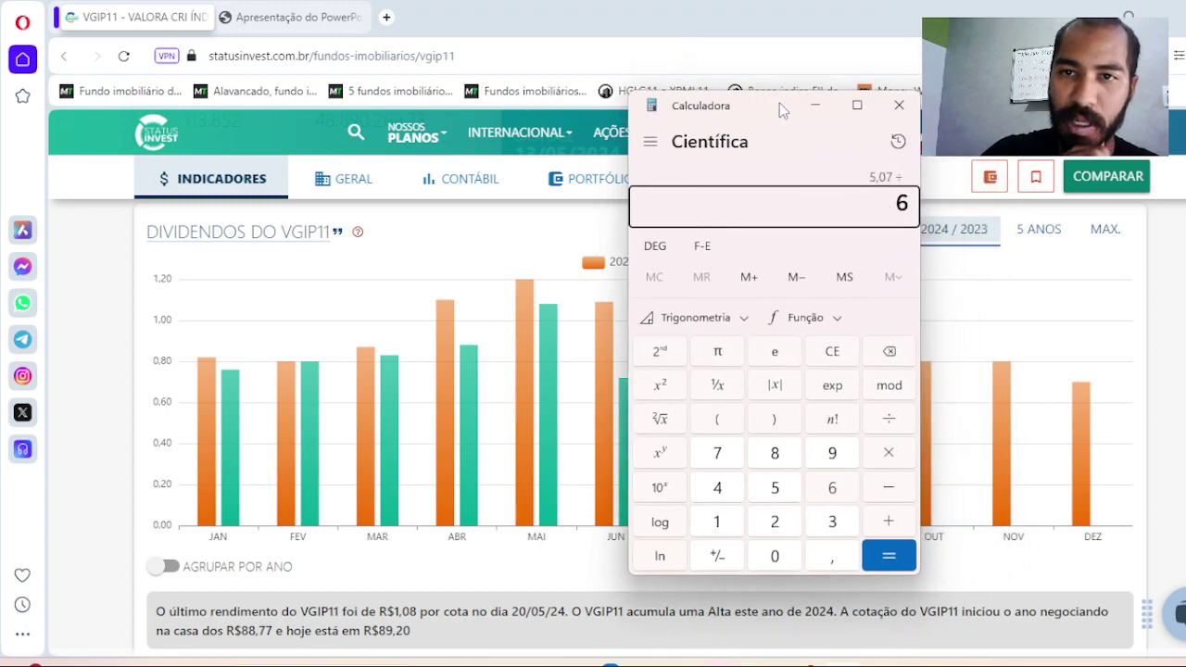
key("Return")
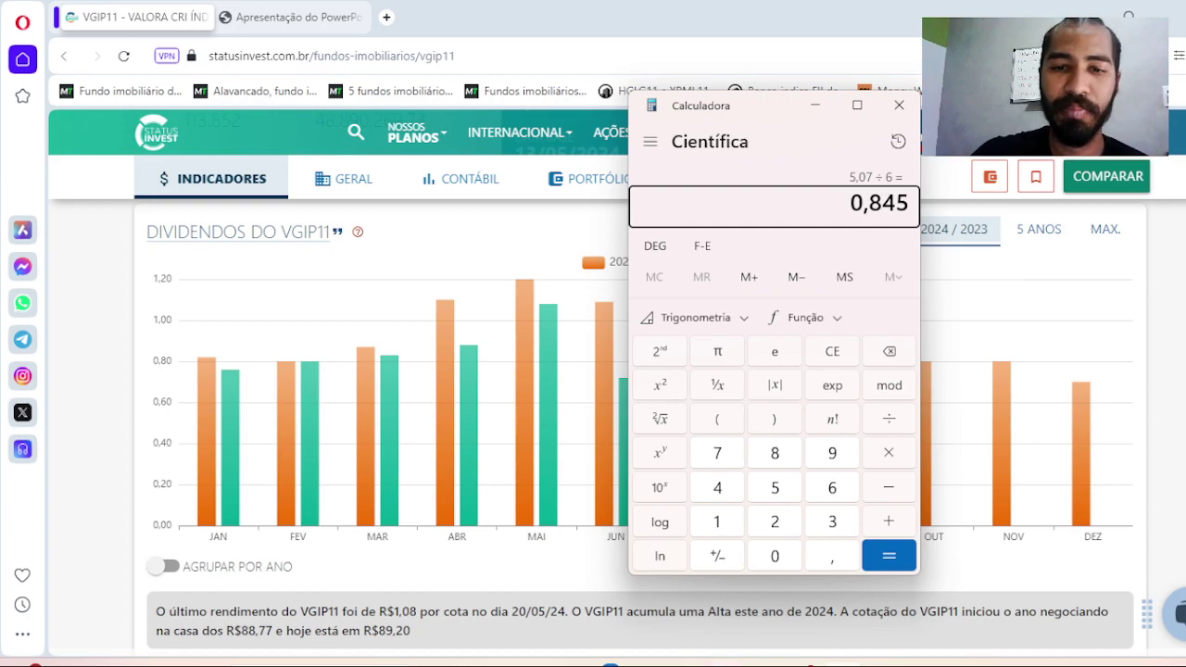
Return to the price-ceiling workbook in Excel and set Média mensal de dividendos do FII to 0,84
mouse_move(730, 660)
left_click(925, 584)
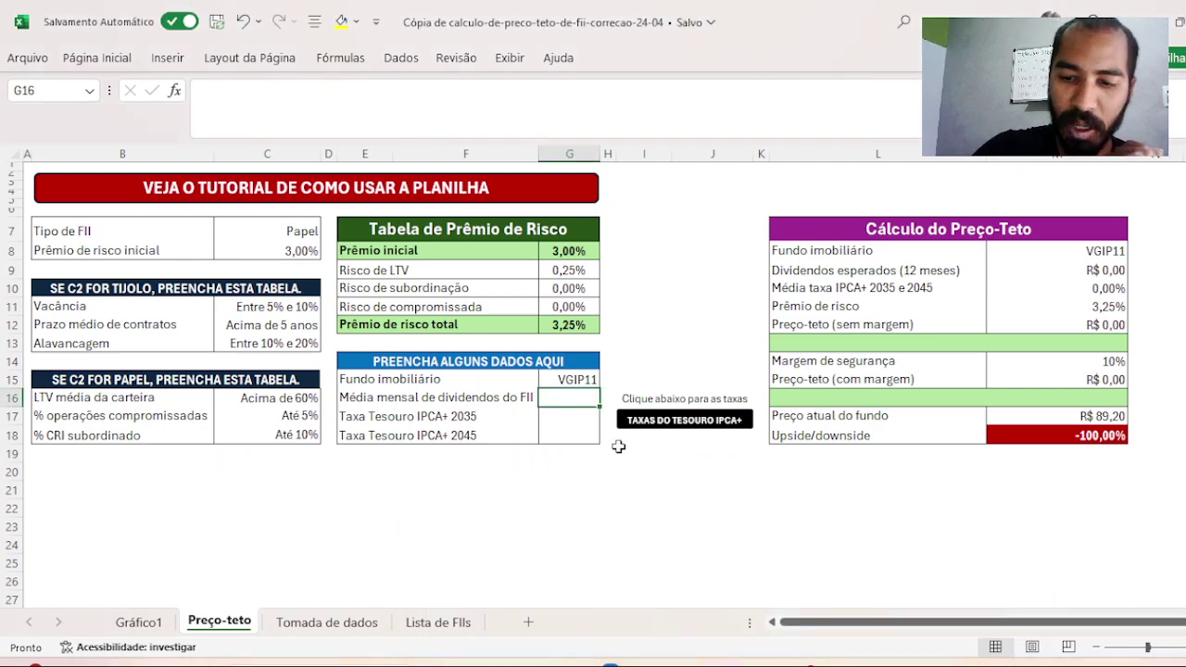
type("0,84")
key("Return")
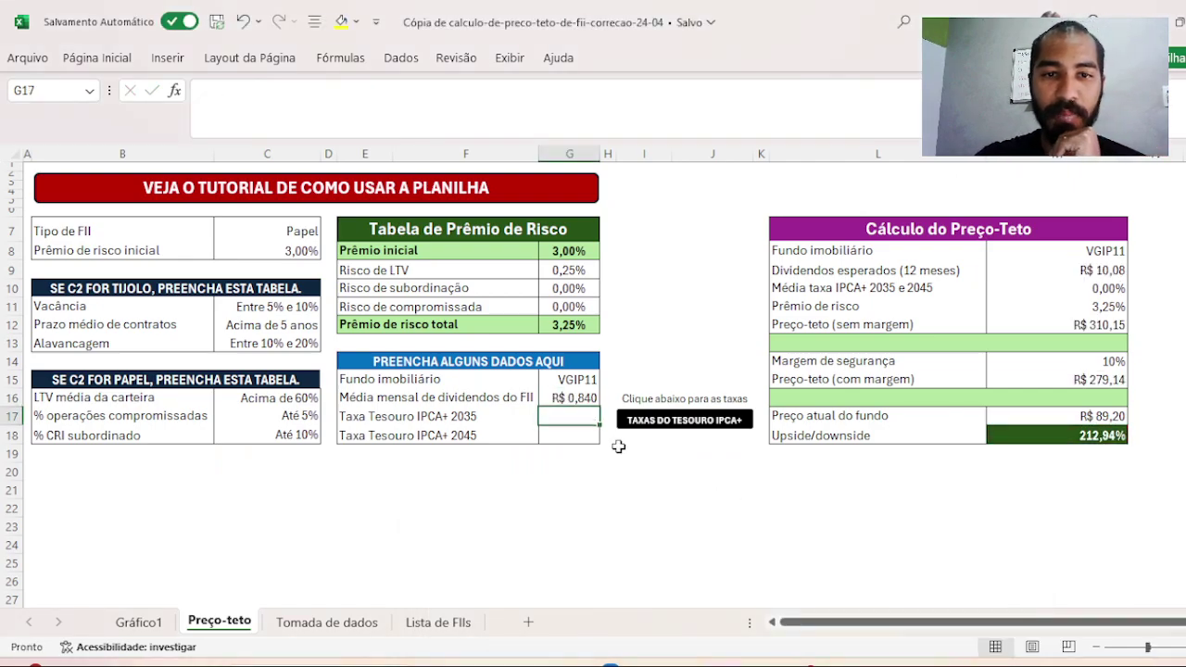
Open the Tesouro Direto rates page linked in the worksheet and look up the Tesouro IPCA+ 2035 and 2045 rates
left_click(677, 422)
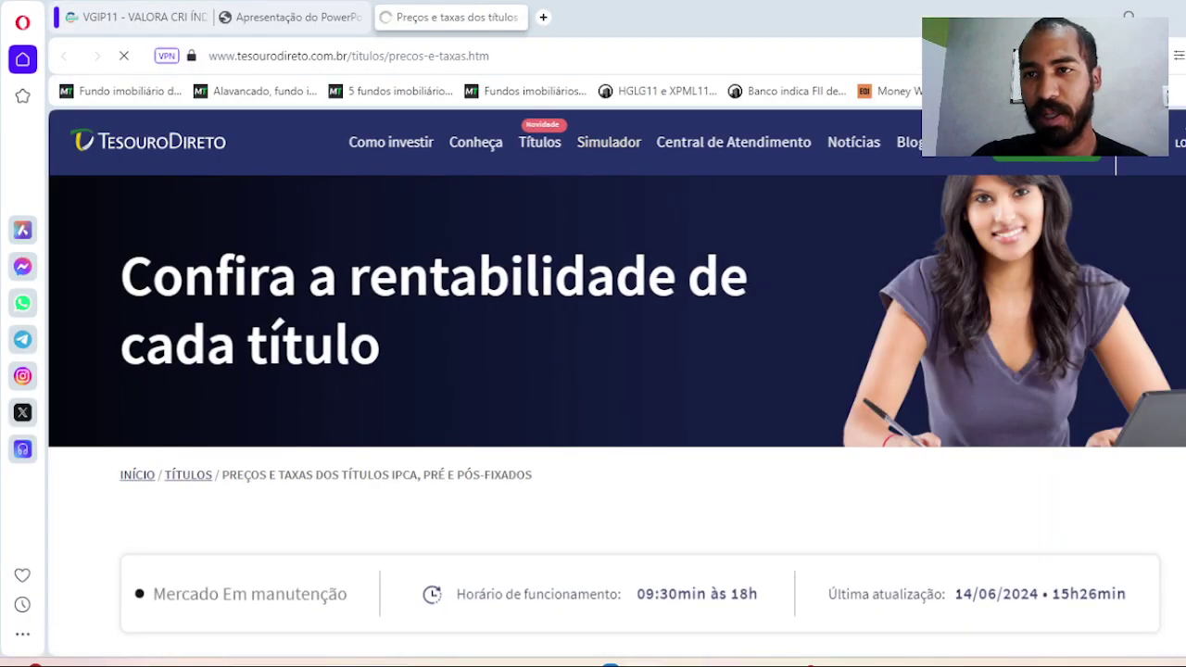
scroll(491, 146, "down", 10)
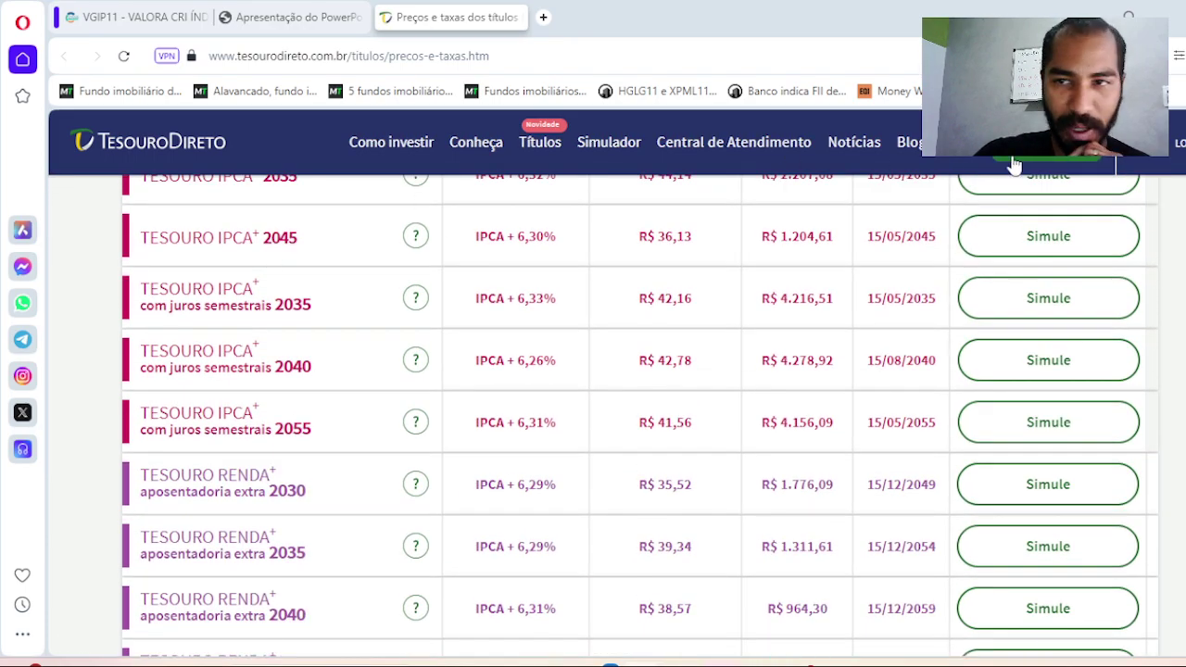
scroll(491, 147, "up", 1)
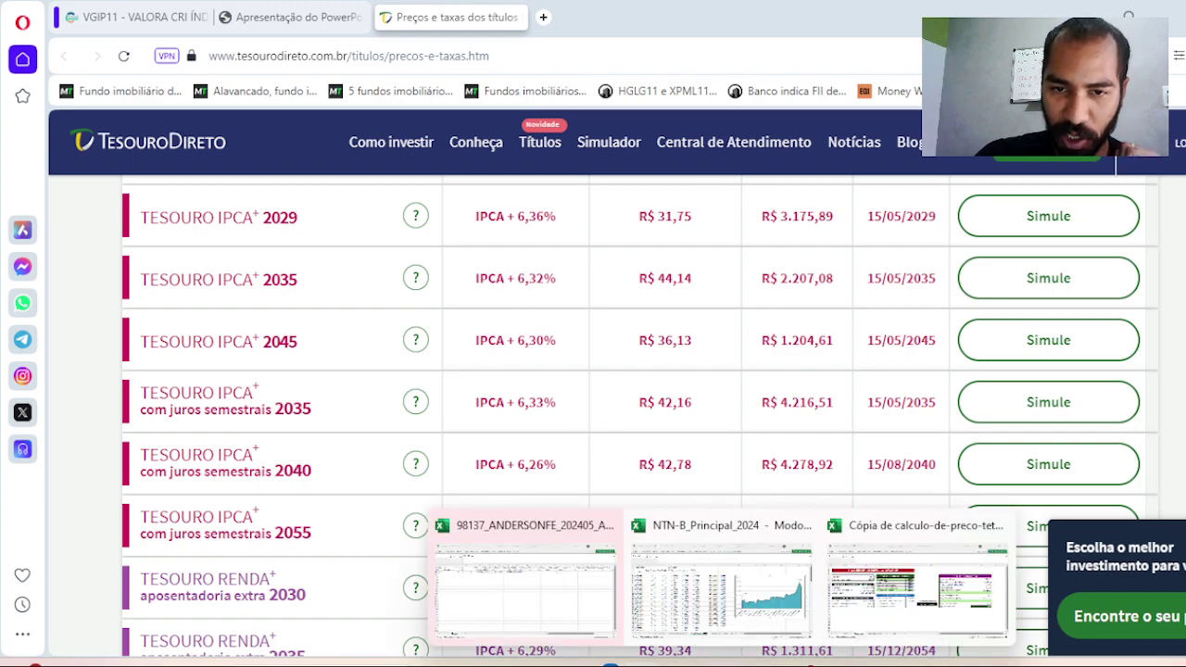
Return to the price-ceiling workbook in Excel and set Taxa Tesouro IPCA+ 2035 to 6,32% and Taxa Tesouro IPCA+ 2045 to 6,30%
left_click(926, 639)
type("6,32")
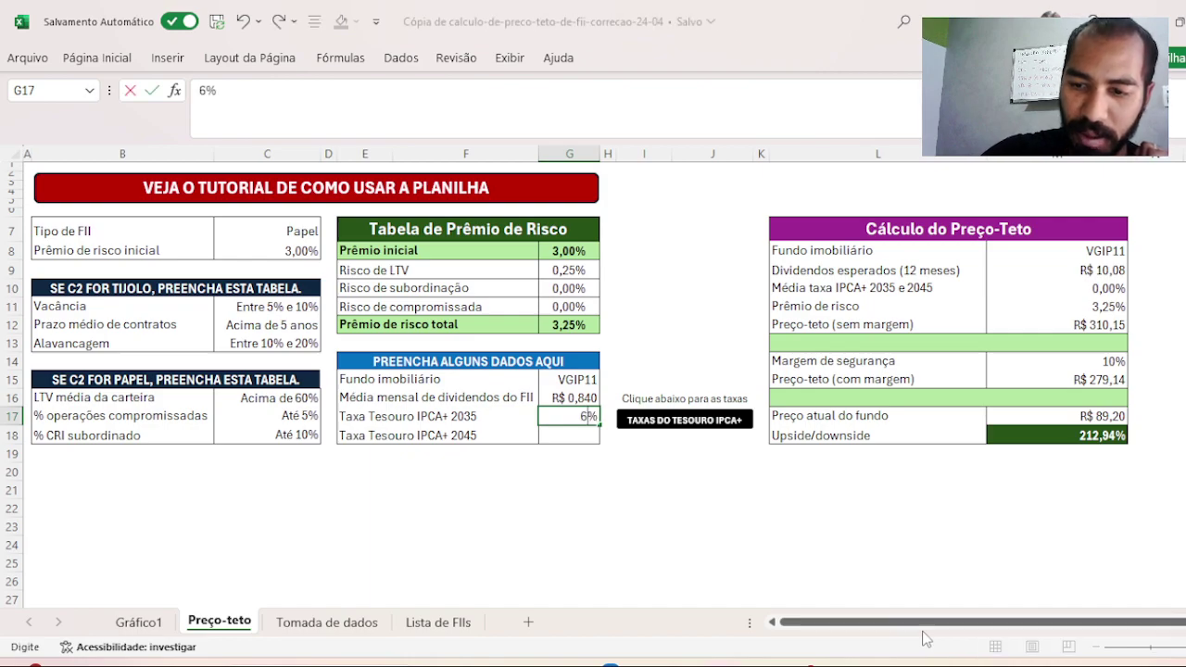
key("Return")
type("6,30")
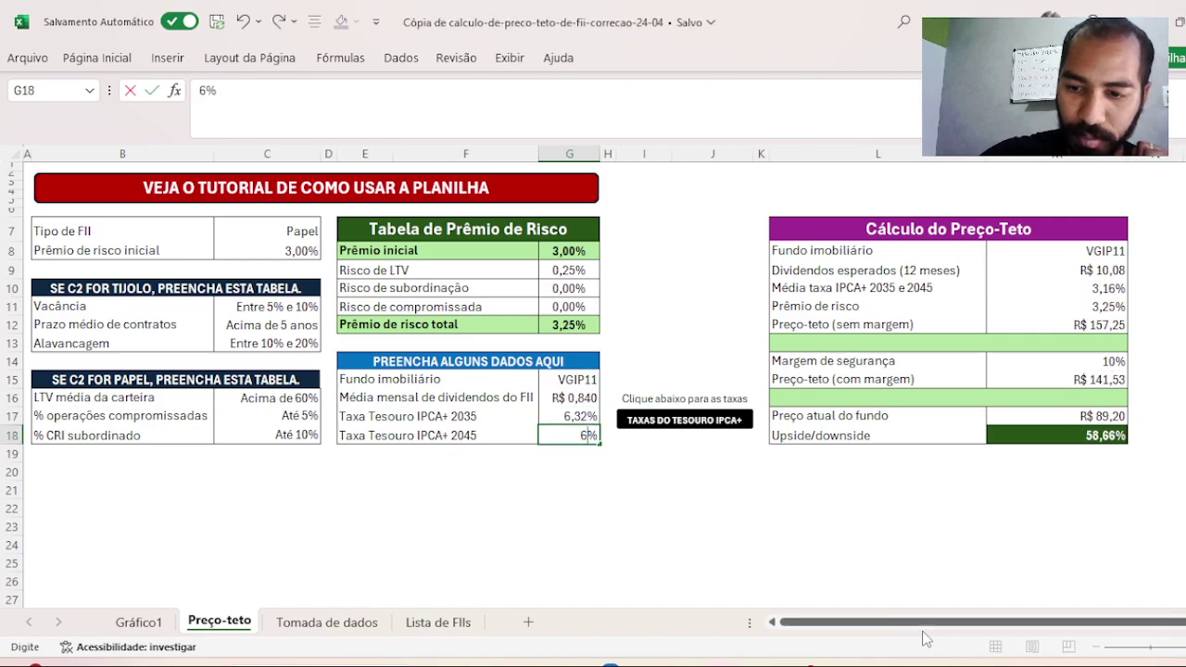
key("Tab")
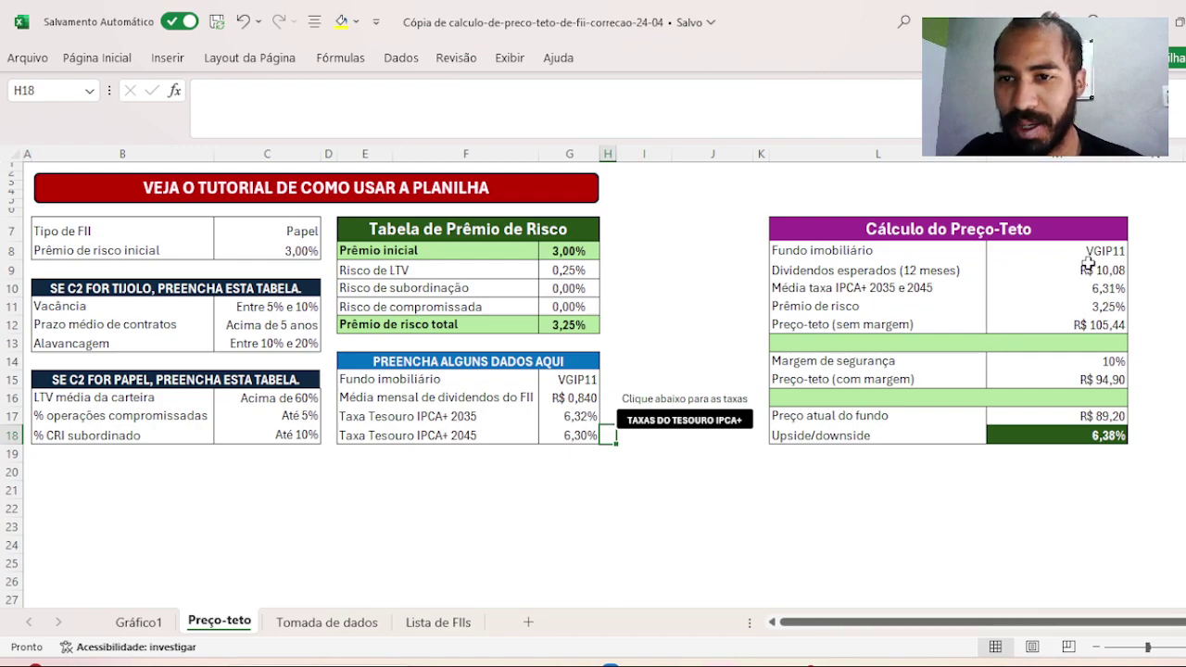
Inspect the Preço-teto (sem margem) cell and switch to the VGIP11 Status Invest page in Opera to examine its book value and P/VP
left_click(1105, 322)
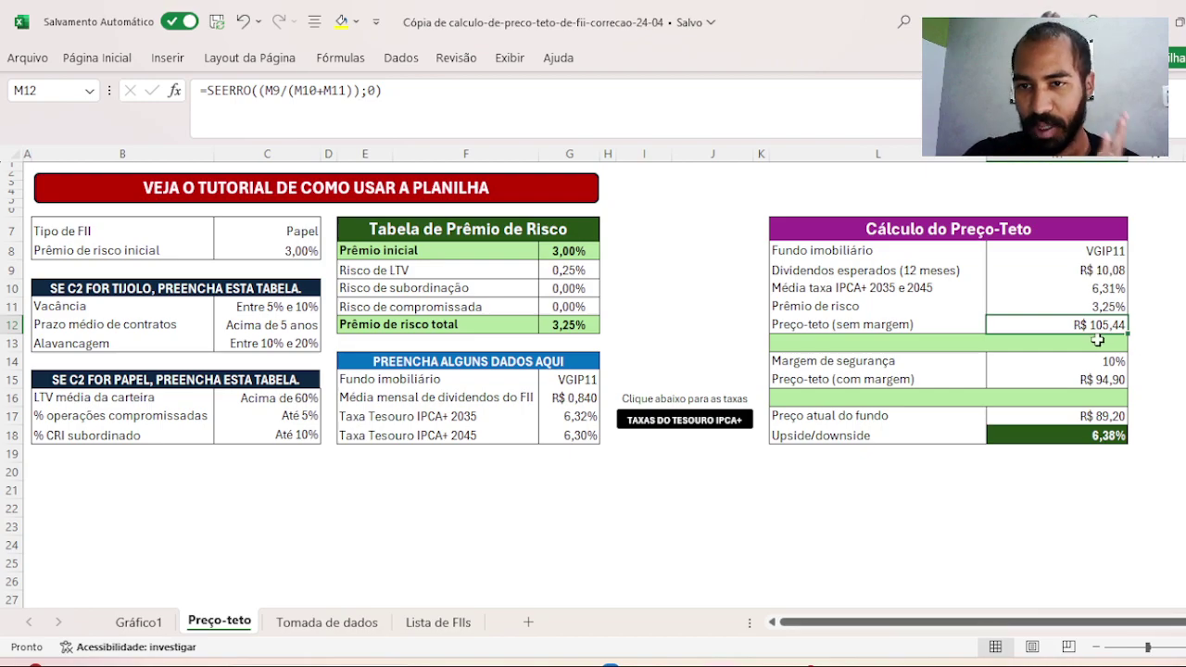
mouse_move(761, 664)
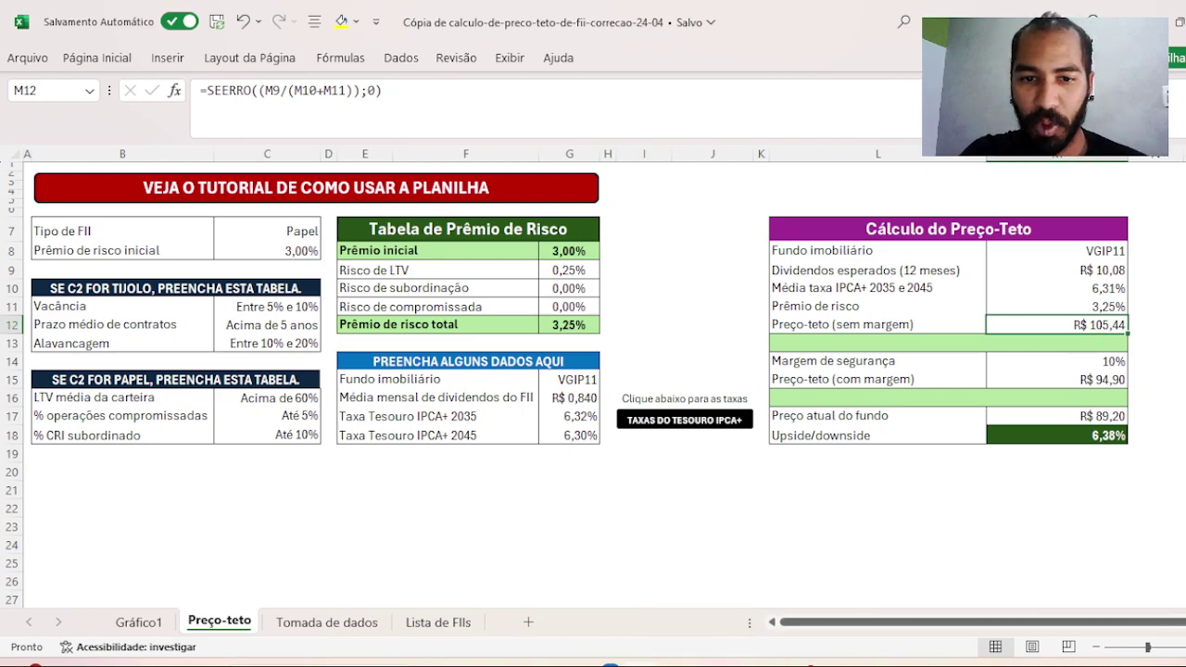
mouse_move(639, 664)
left_click(900, 587)
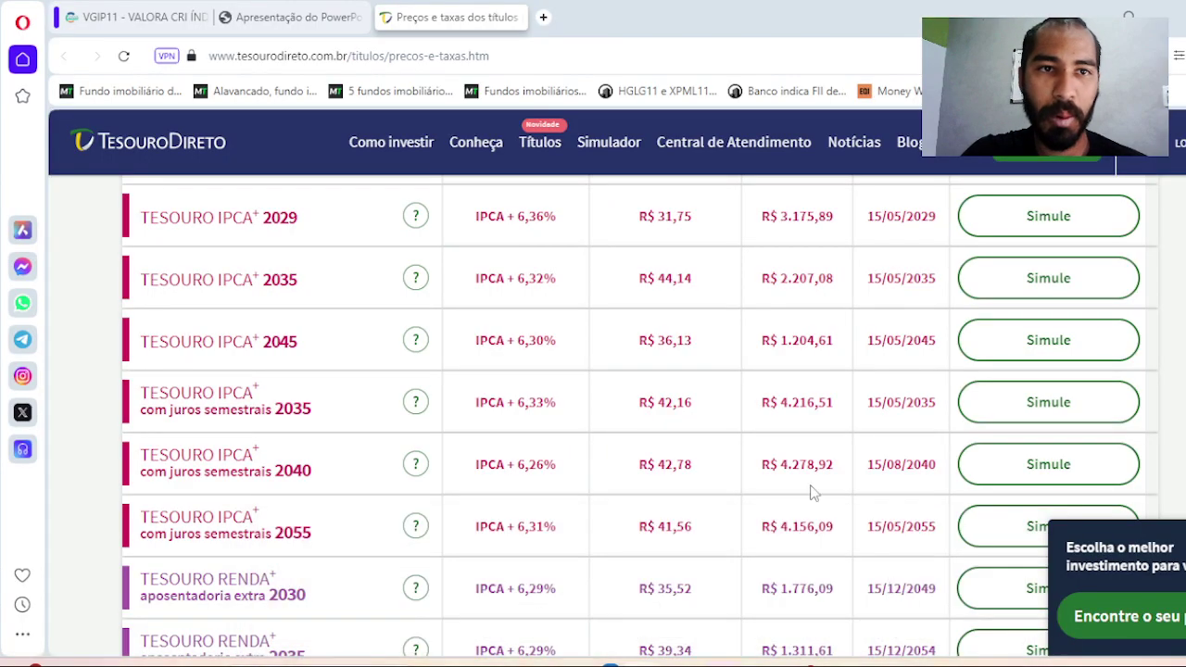
left_click(157, 17)
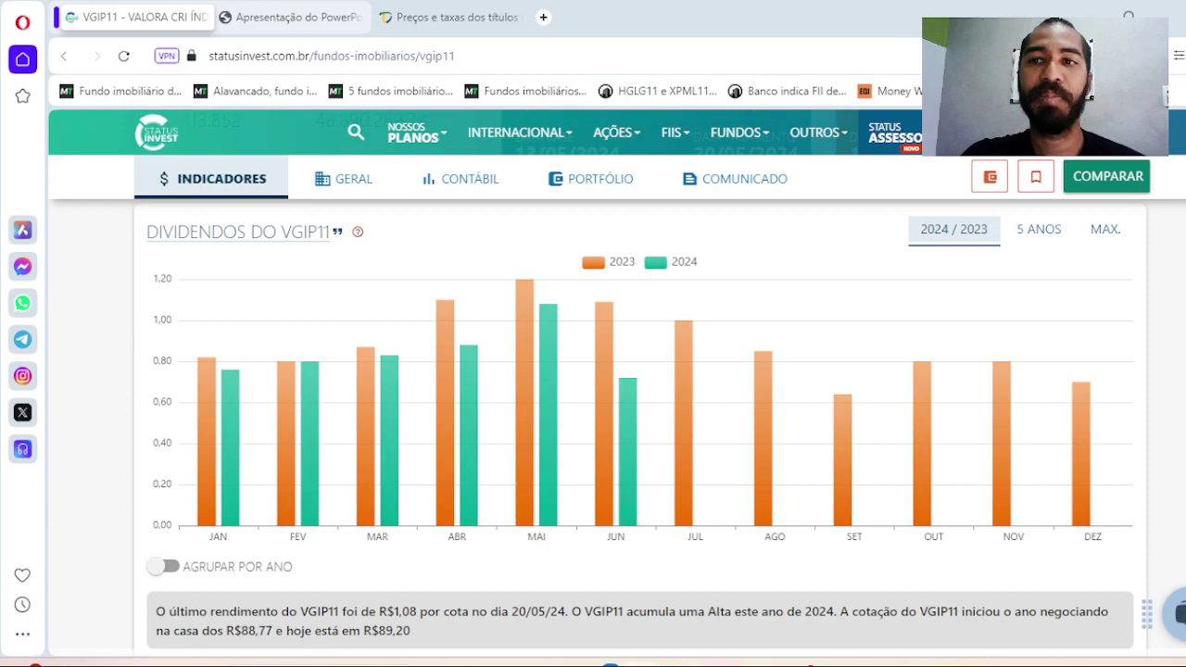
scroll(639, 426, "up", 6)
scroll(639, 382, "up", 1)
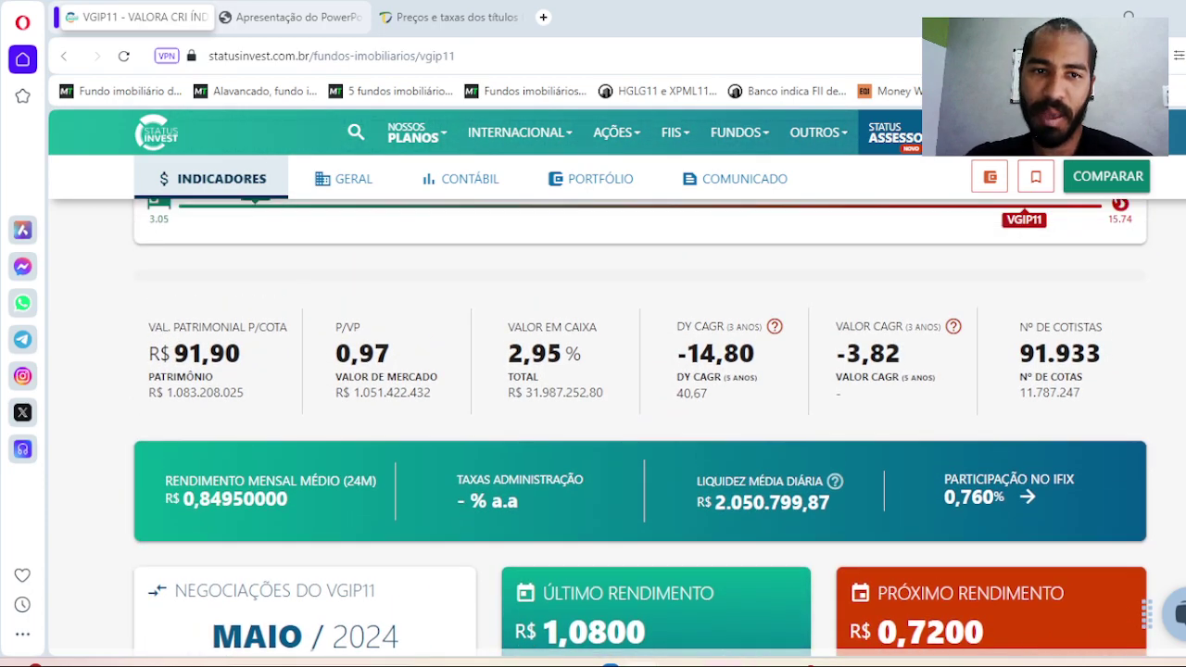
Examine the VGIP11 indicators on Status Invest, from P/VP and average monthly yield to the 52-week maximum price
scroll(640, 427, "down", 2)
scroll(640, 426, "up", 1)
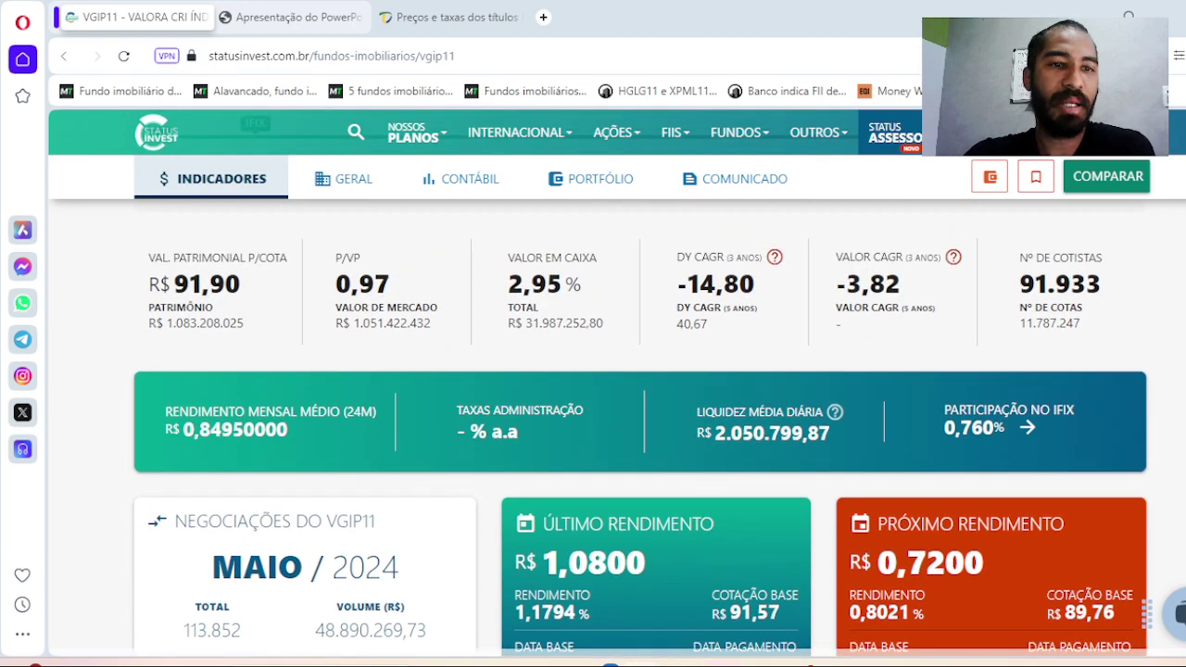
scroll(639, 426, "down", 5)
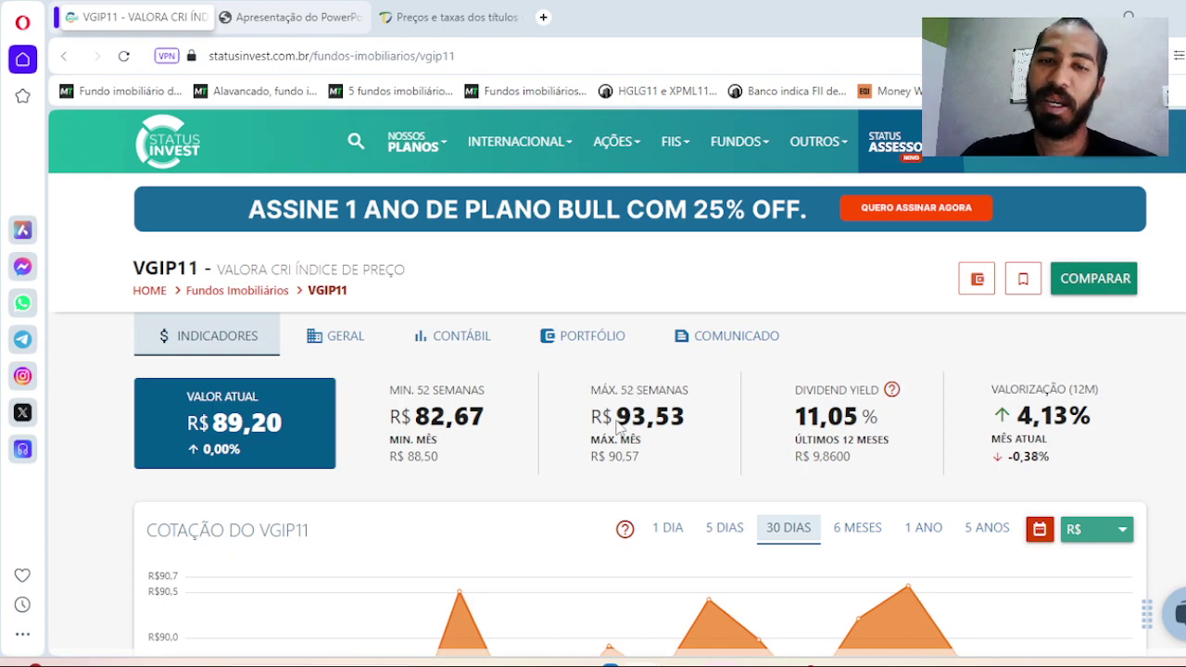
left_click_drag(617, 424, 640, 456)
left_click(695, 423)
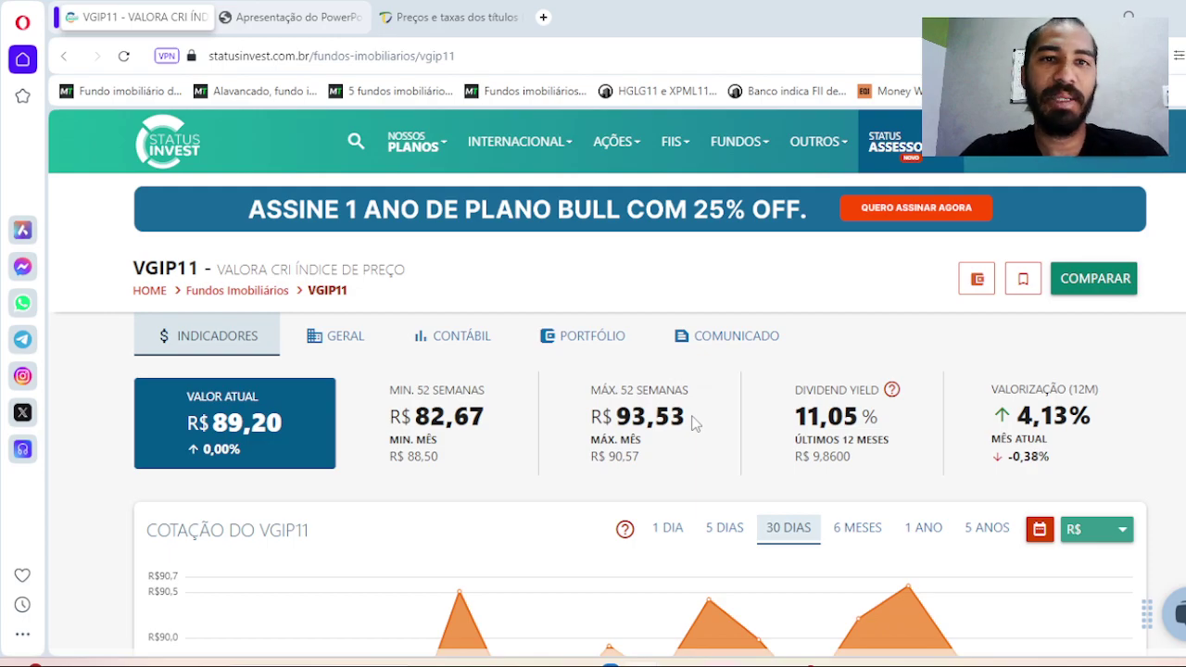
Return to the price-ceiling workbook in Excel and choose 10% (0,1) as the Margem de segurança
mouse_move(723, 659)
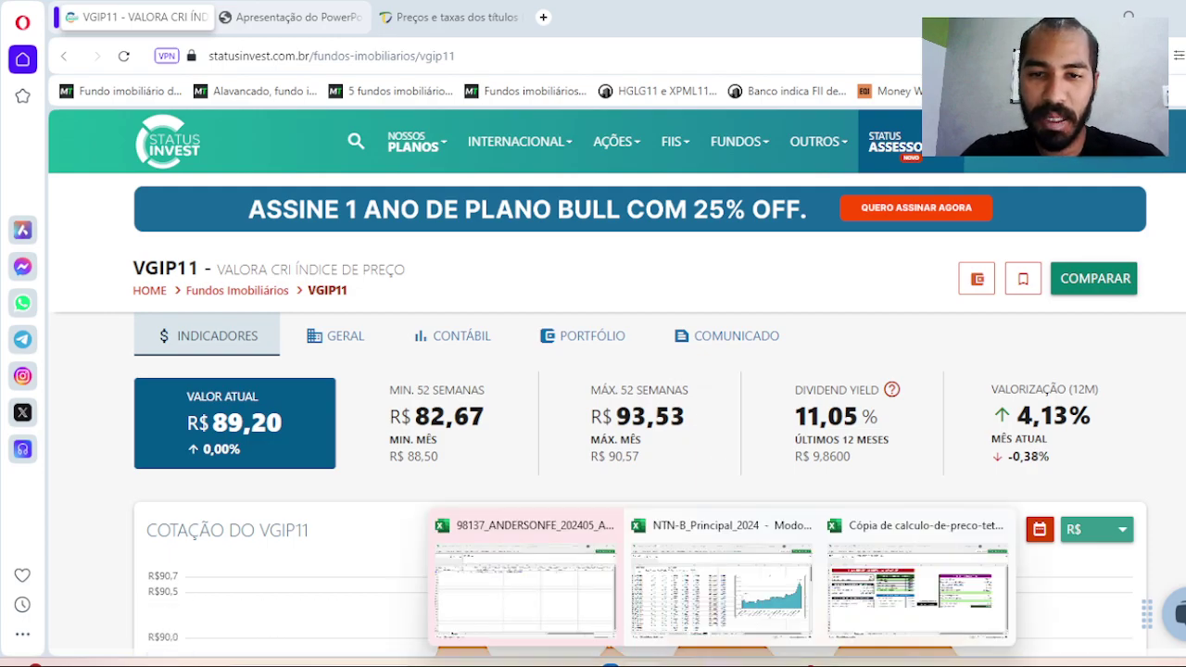
left_click(916, 616)
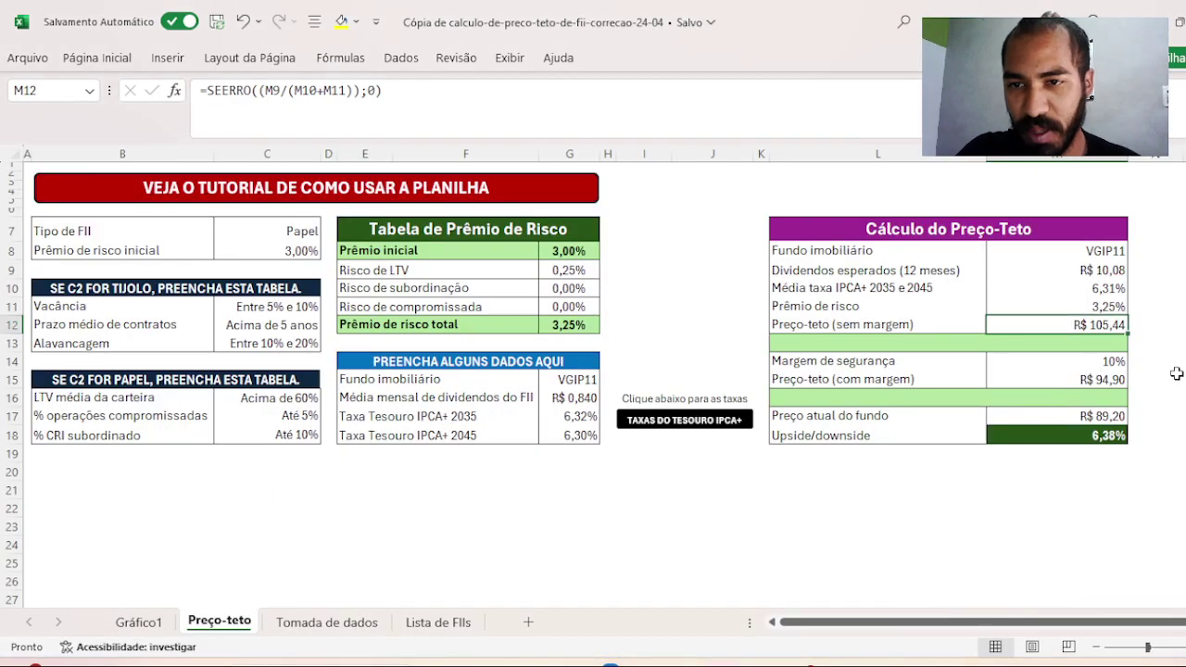
left_click(1108, 362)
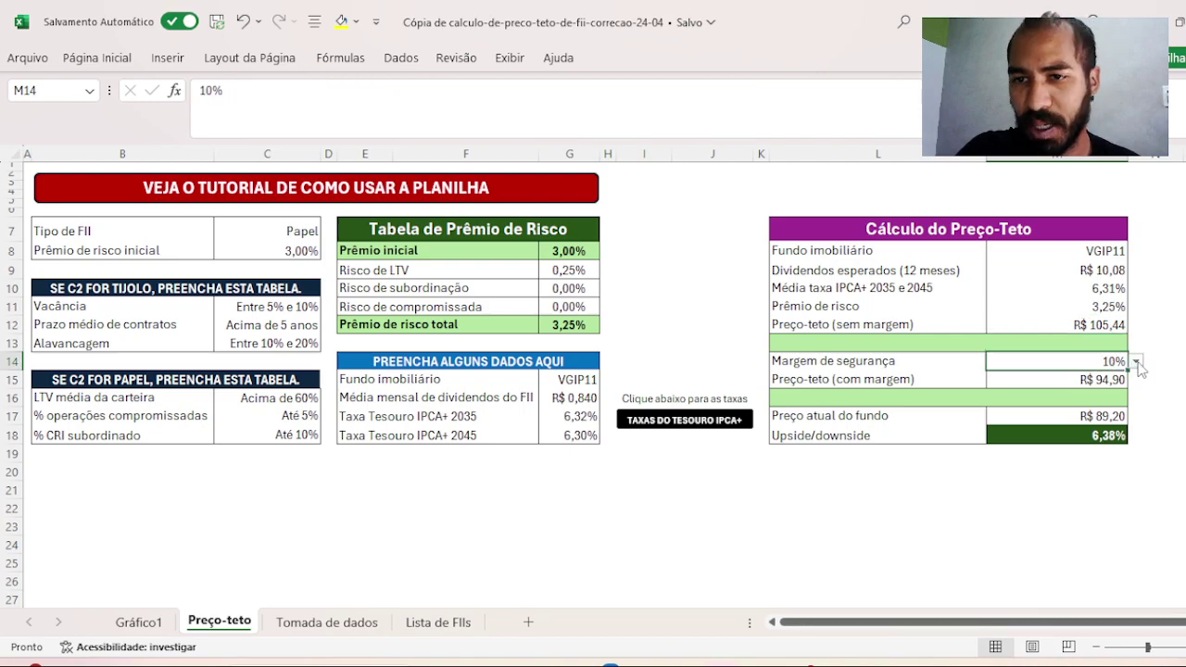
left_click(1137, 364)
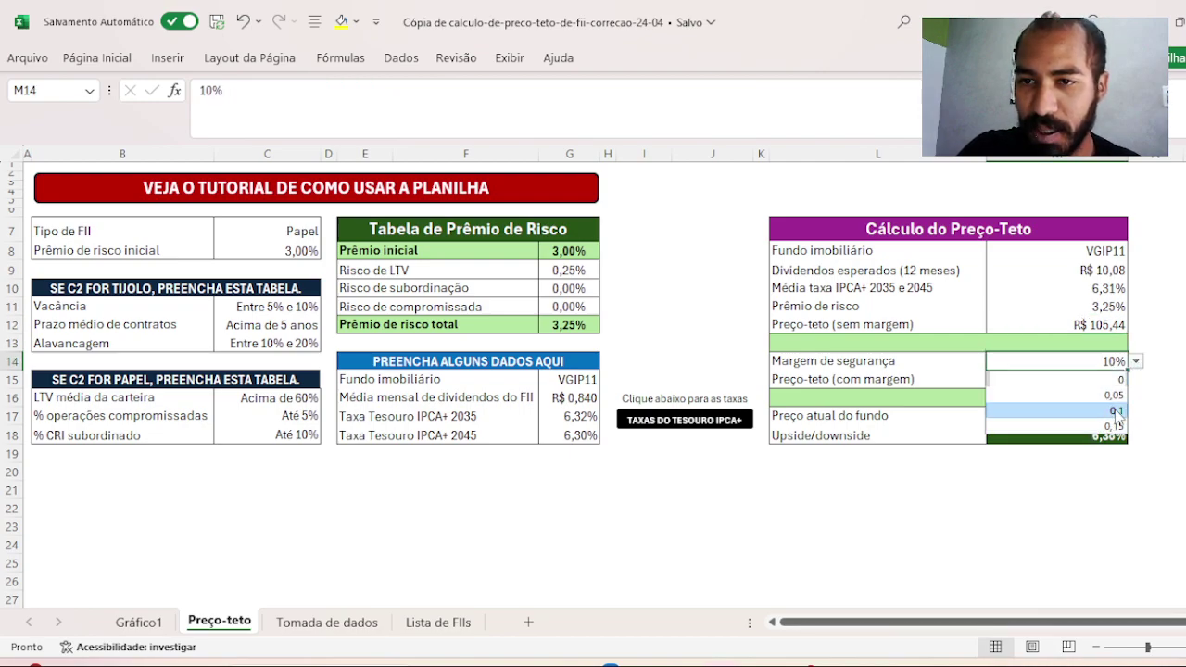
left_click(1117, 412)
Try a Margem de segurança of 15% and inspect the Preço-teto (com margem) cell
left_click(1136, 363)
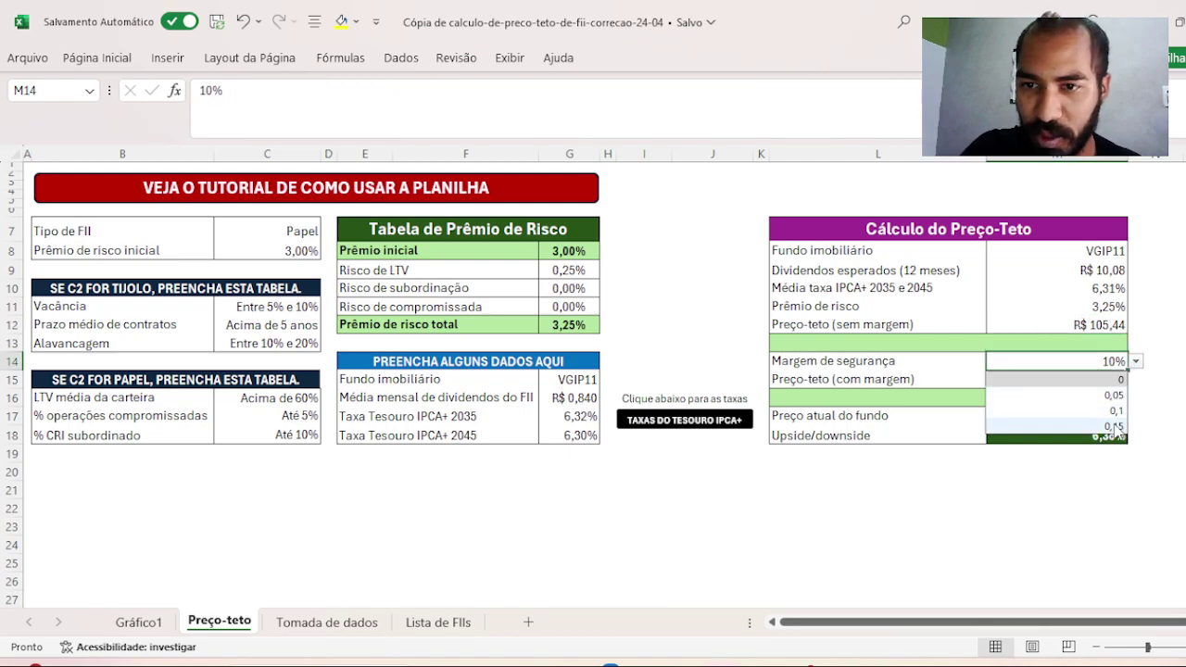
left_click(1116, 432)
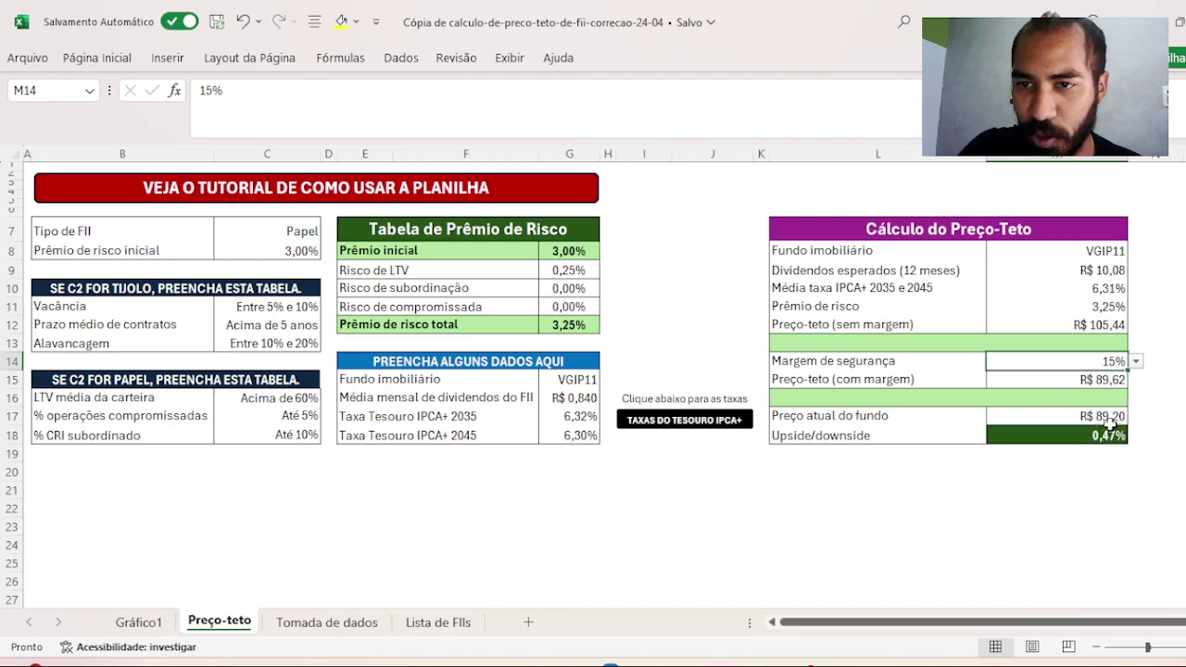
left_click(1156, 393)
left_click(1108, 379)
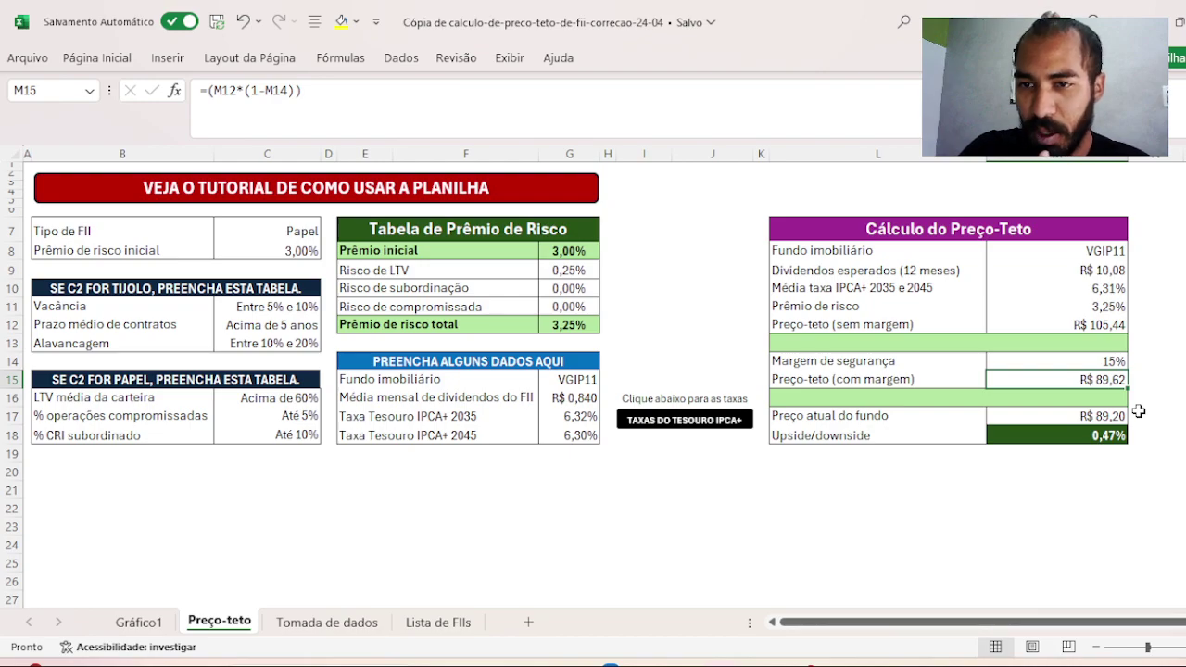
Set the Margem de segurança back to 10%
left_click(1117, 359)
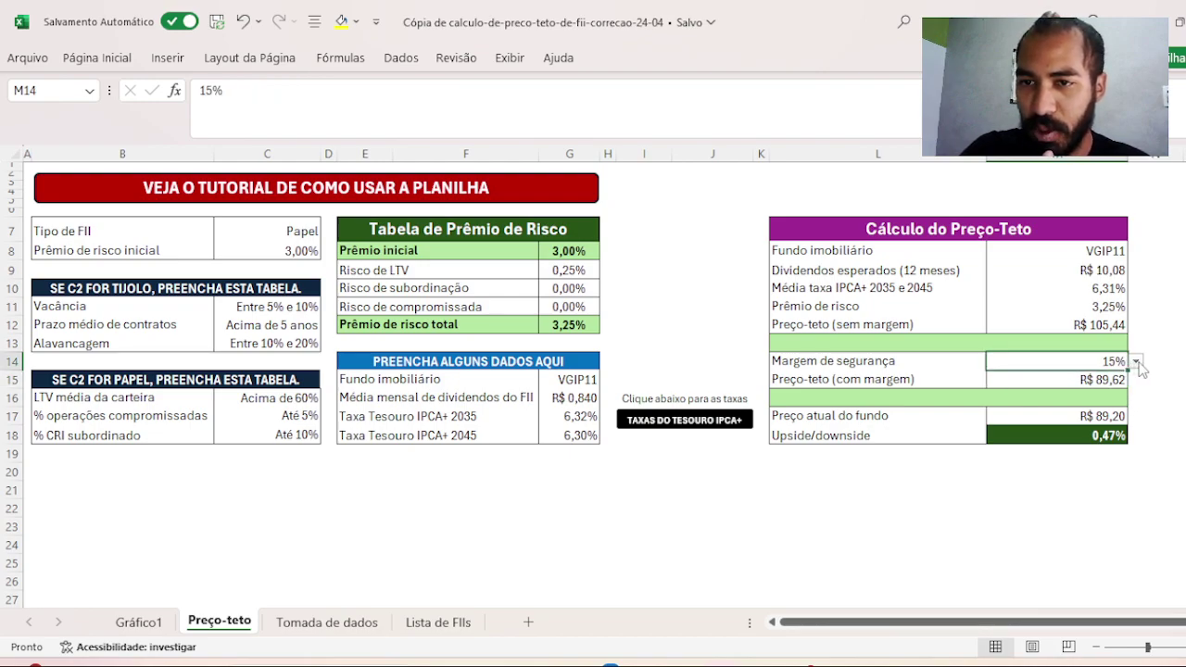
left_click(1137, 363)
left_click(1111, 397)
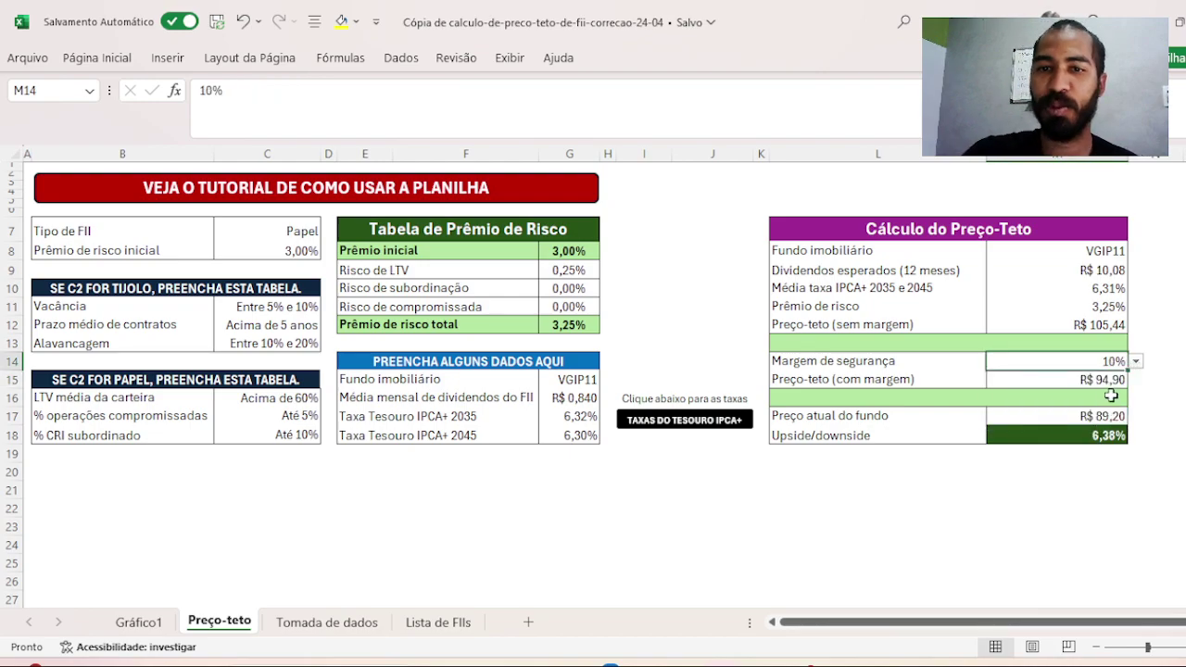
key("Return")
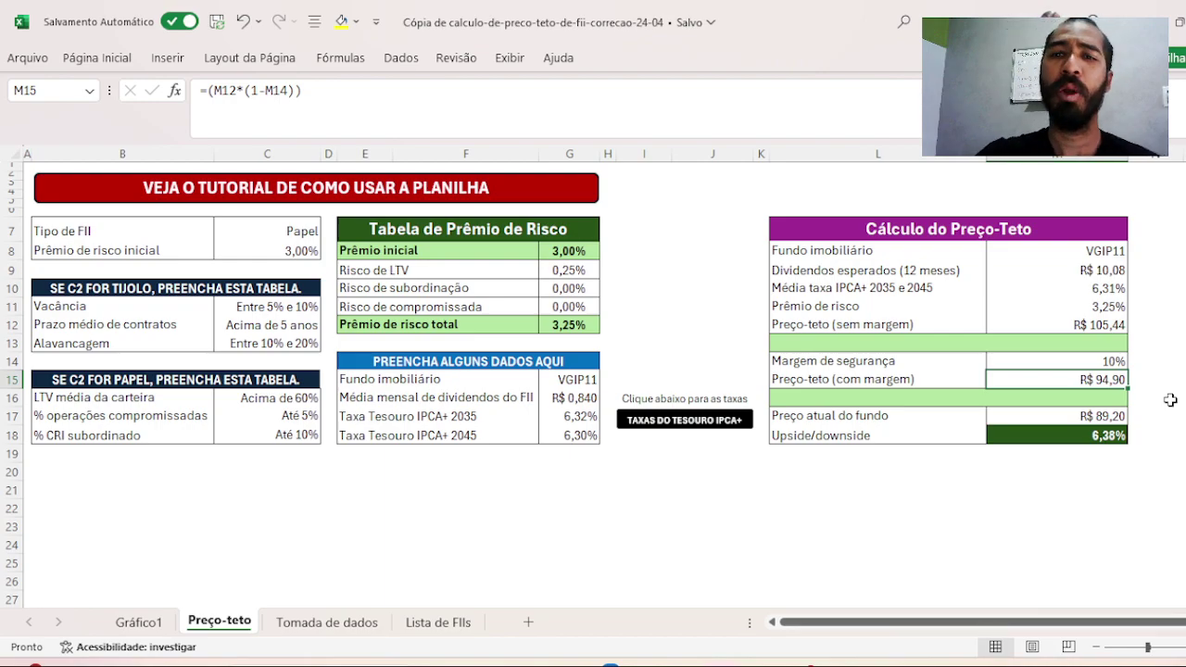
Compare the Preço atual do fundo and Upside/downside cells with the Margem de segurança and Preço-teto (com margem)
left_click(1117, 417)
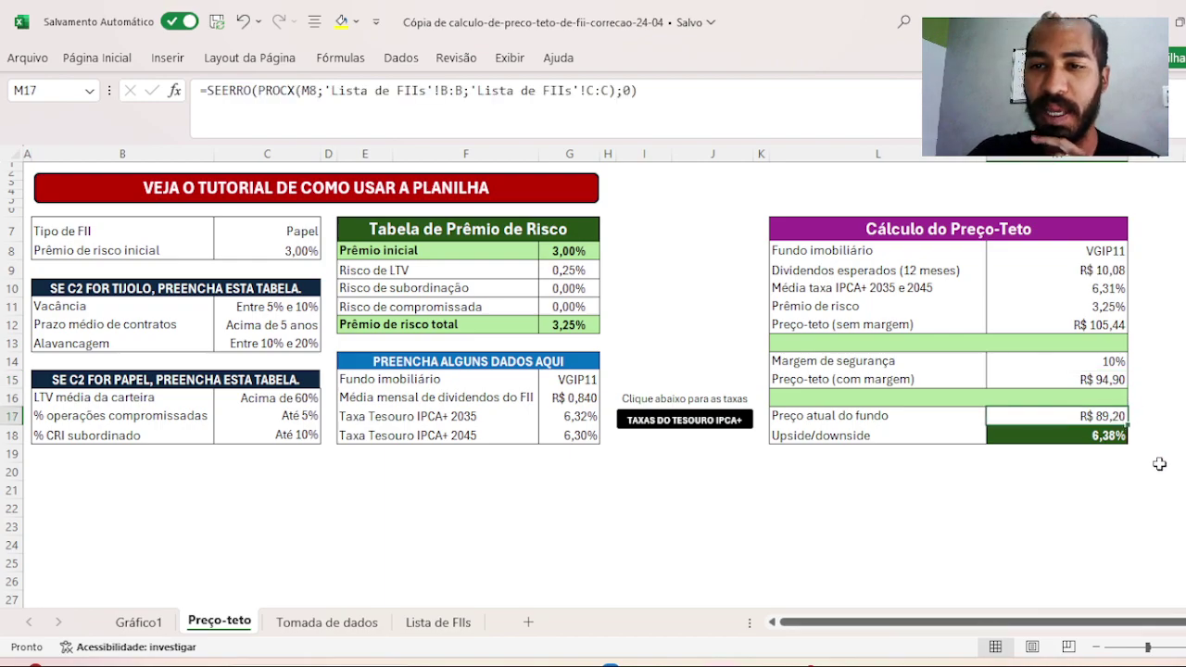
left_click(1117, 437)
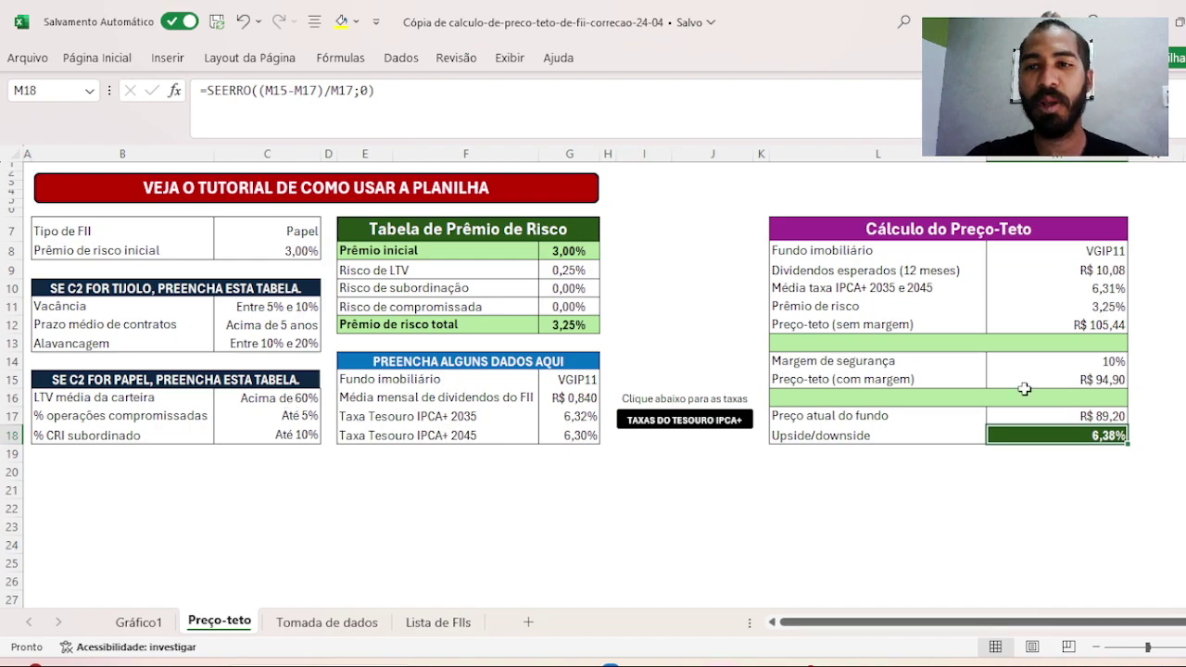
left_click(1114, 361)
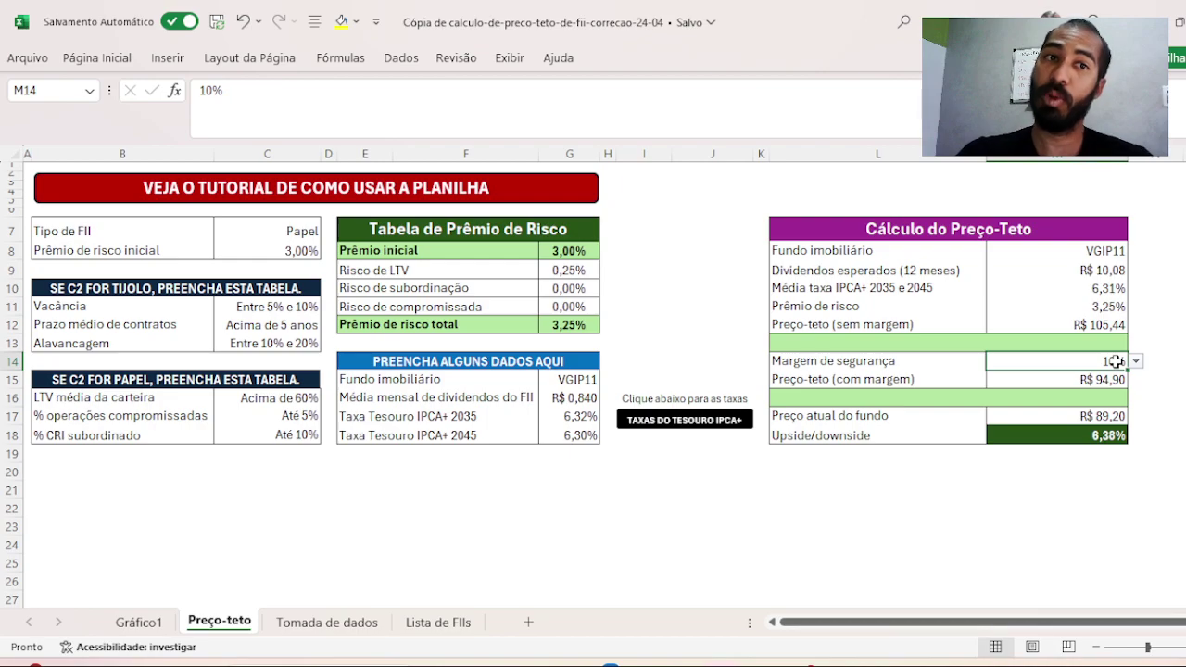
left_click(1123, 379)
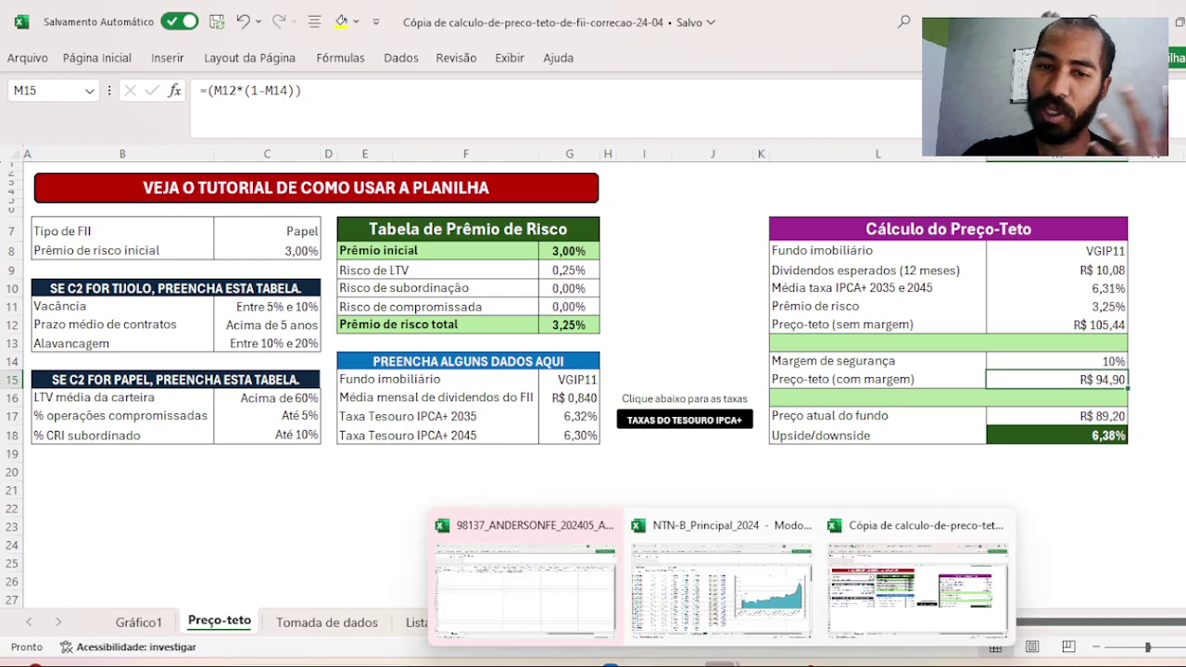
Review the VGIP11 dividend history and book-value indicators on Status Invest in Opera, and return to the price-ceiling workbook in Excel
mouse_move(672, 659)
left_click(920, 594)
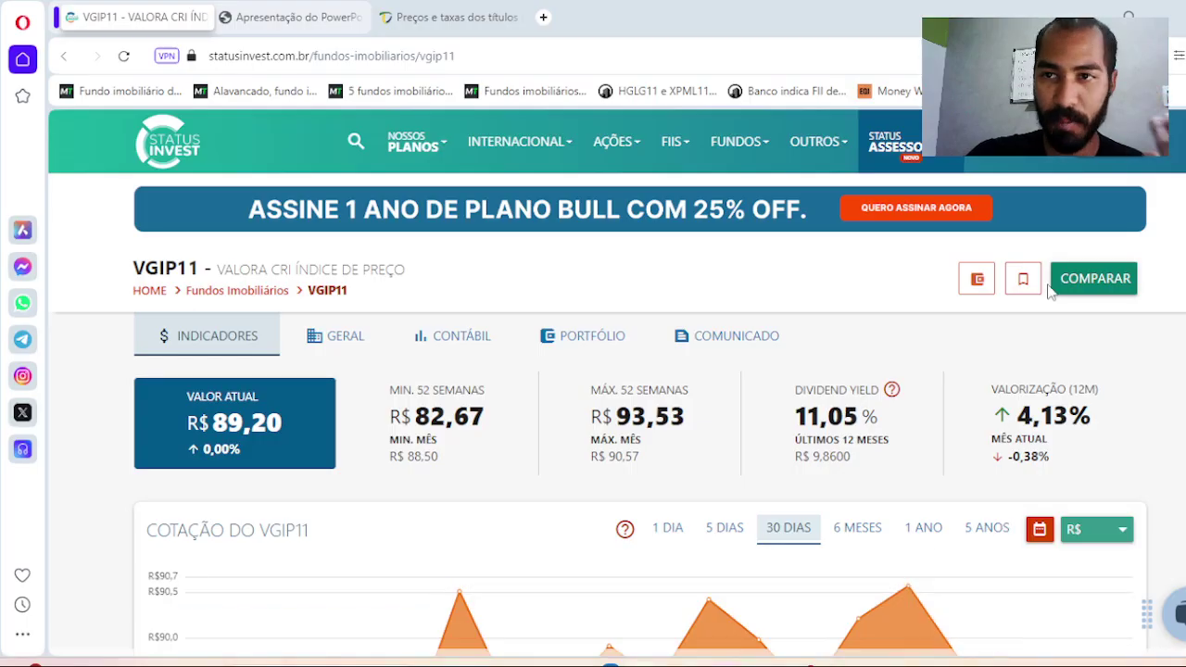
scroll(593, 417, "down", 15)
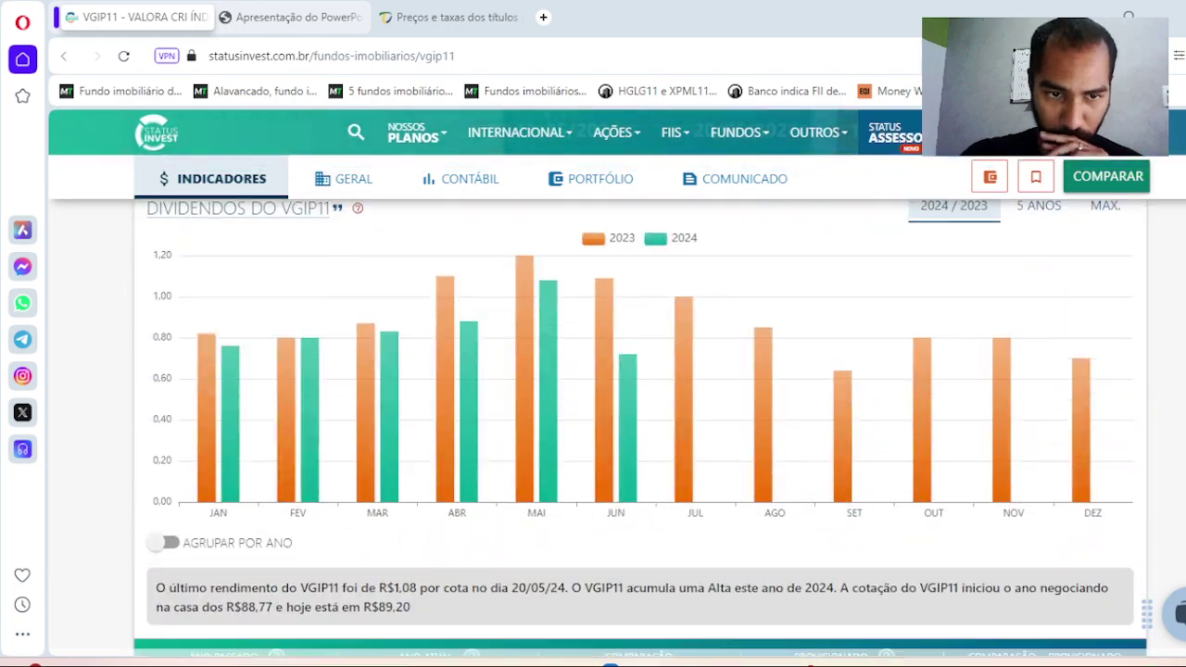
scroll(593, 417, "up", 5)
scroll(171, 267, "up", 6)
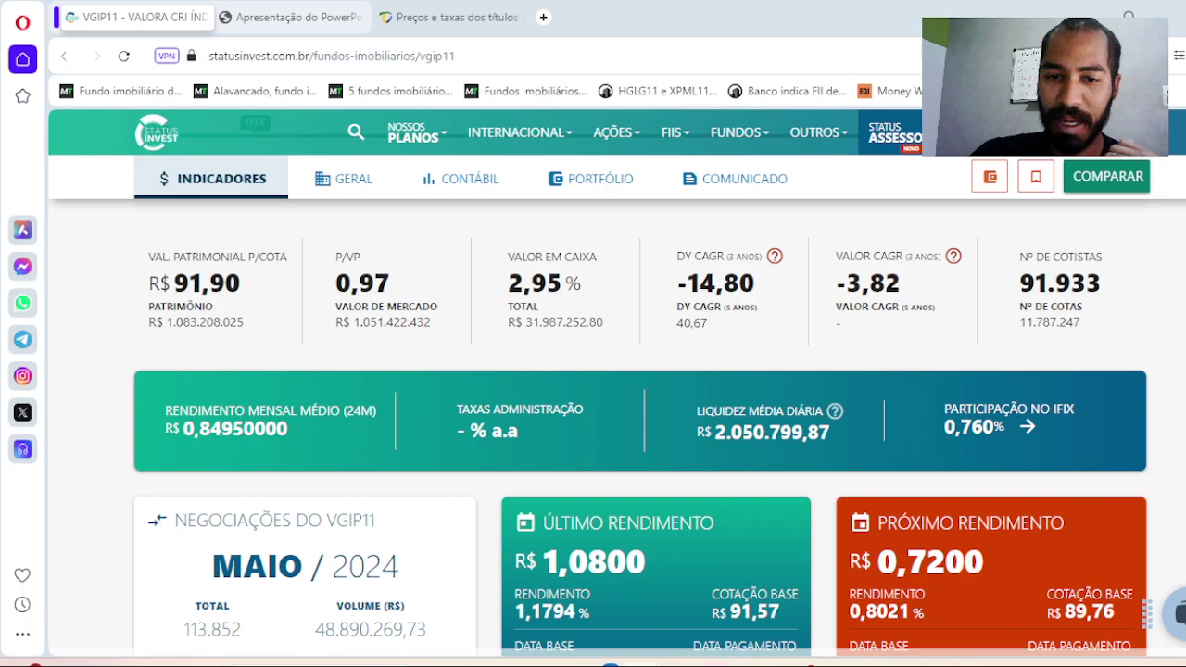
mouse_move(746, 661)
left_click(887, 632)
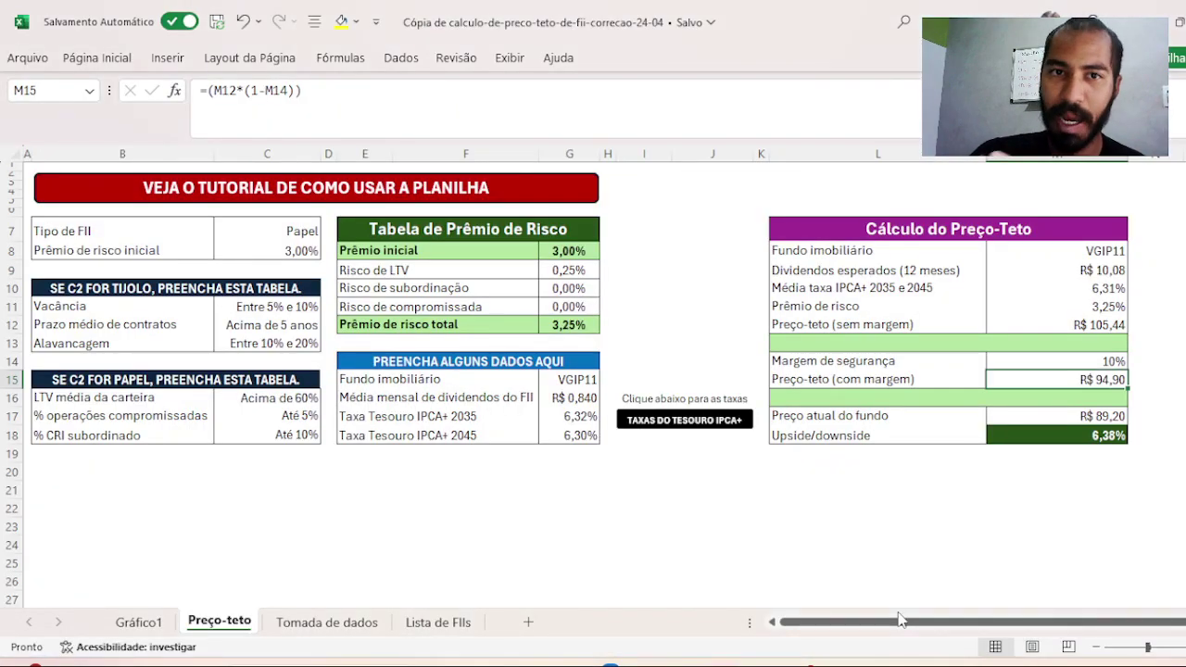